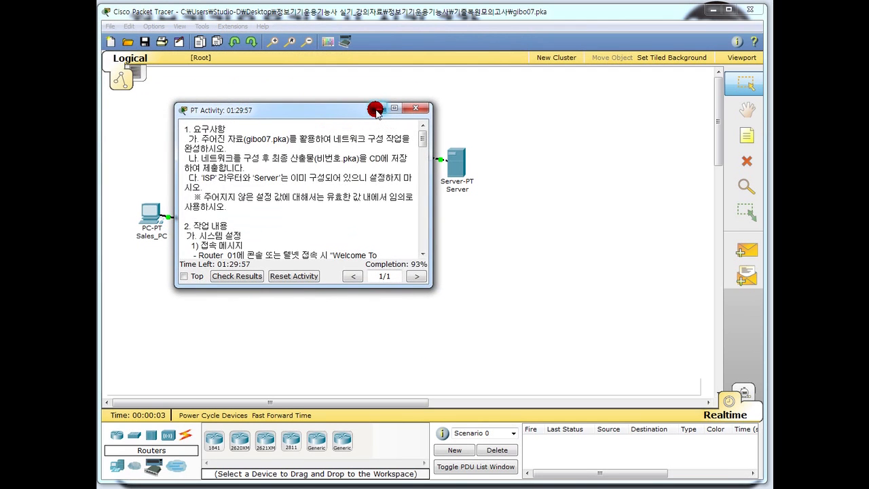
Minimize the PT Activity instructions window so the network topology is visible.
left_click(383, 114)
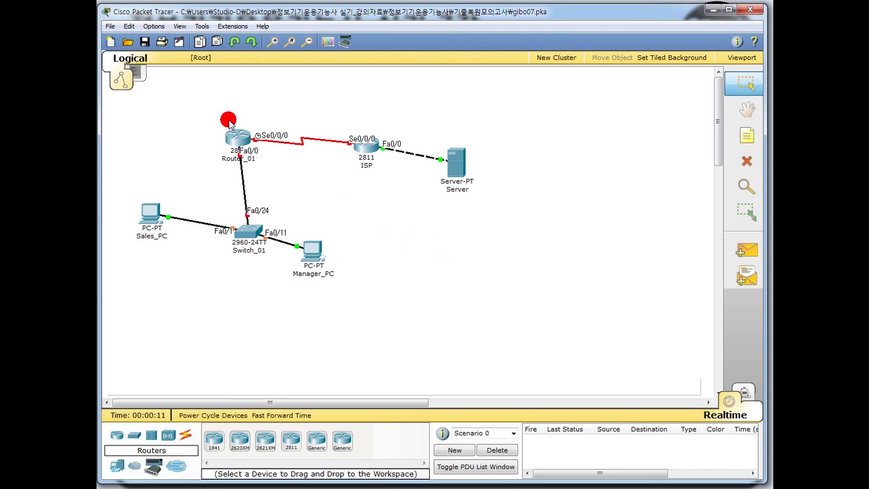
Save a copy of the exam file as a00007.pka in the 정보기기운용기능사 실기_강의자료 folder.
left_click(110, 27)
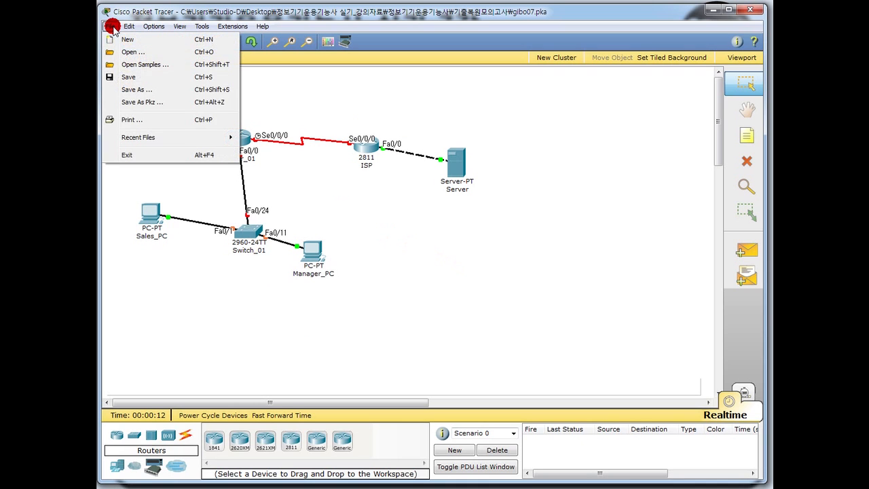
left_click(129, 89)
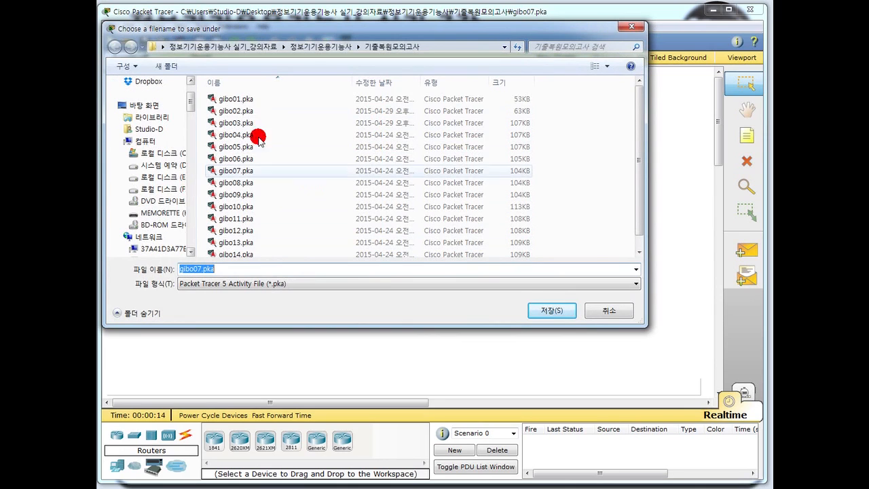
left_click(319, 47)
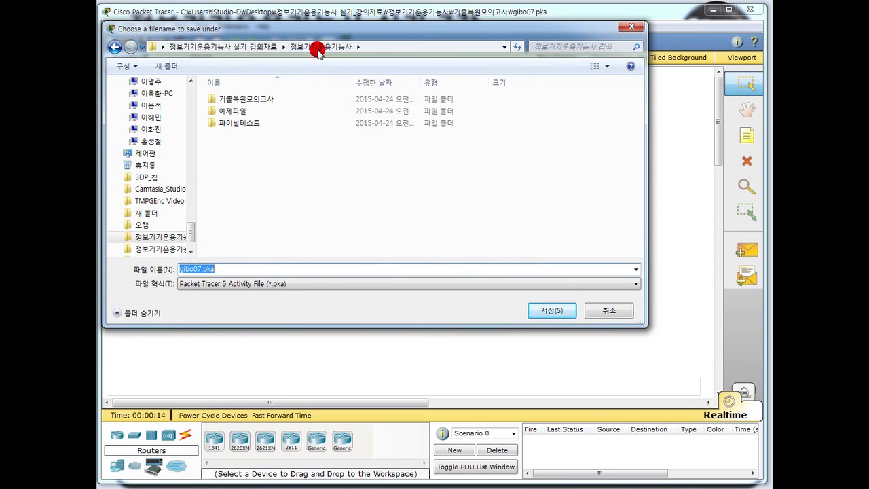
left_click(257, 47)
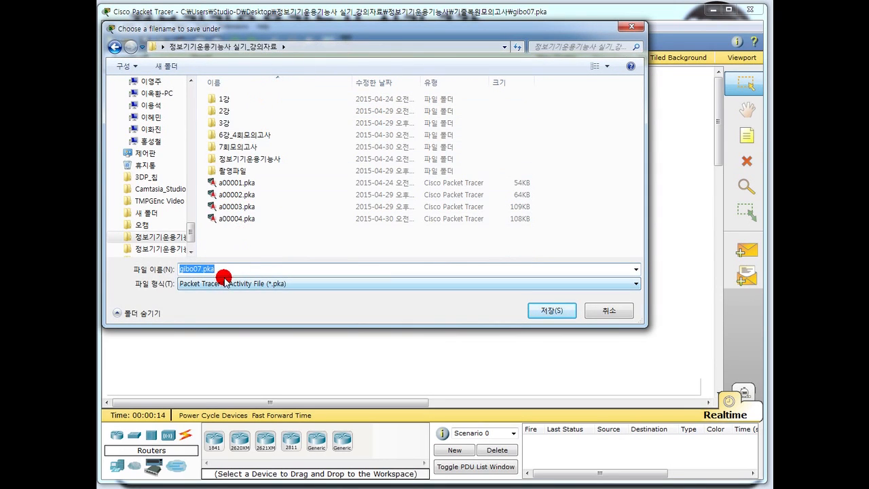
left_click_drag(199, 269, 169, 270)
key("BackSpace")
type("a00005")
key("BackSpace")
type("7")
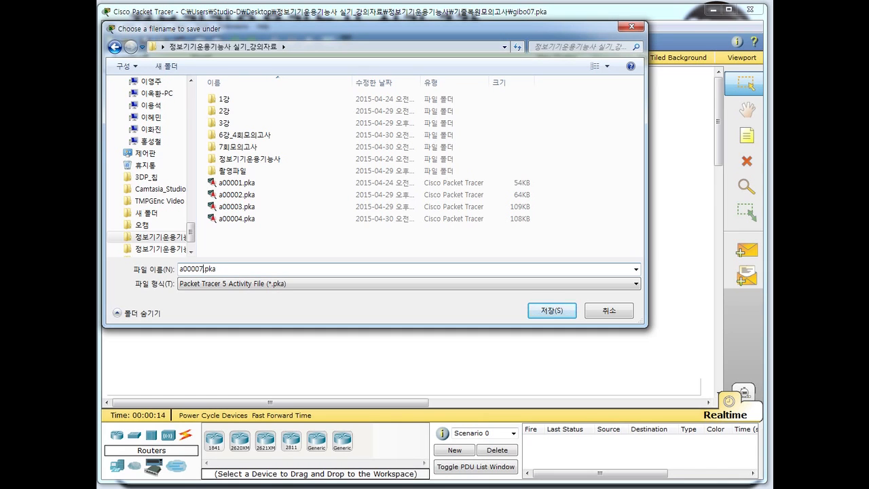
left_click(185, 270)
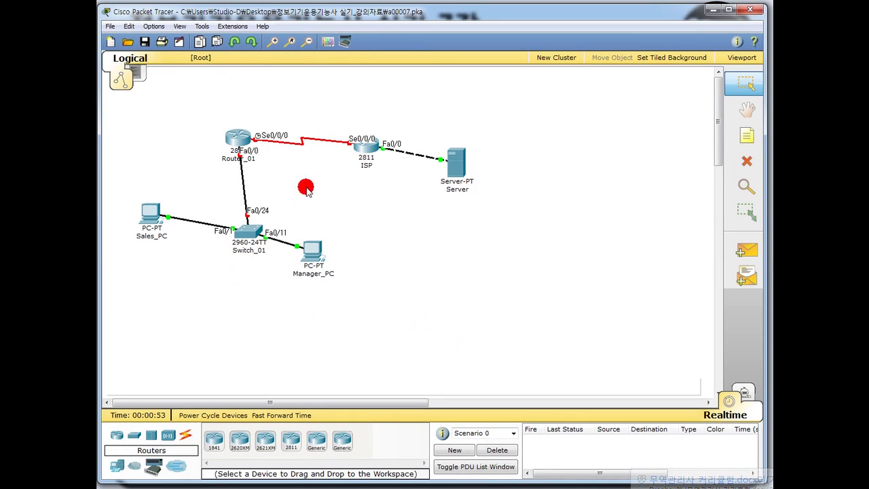
Try the ISP router and Server, confirming both are locked against configuration.
left_click(150, 212)
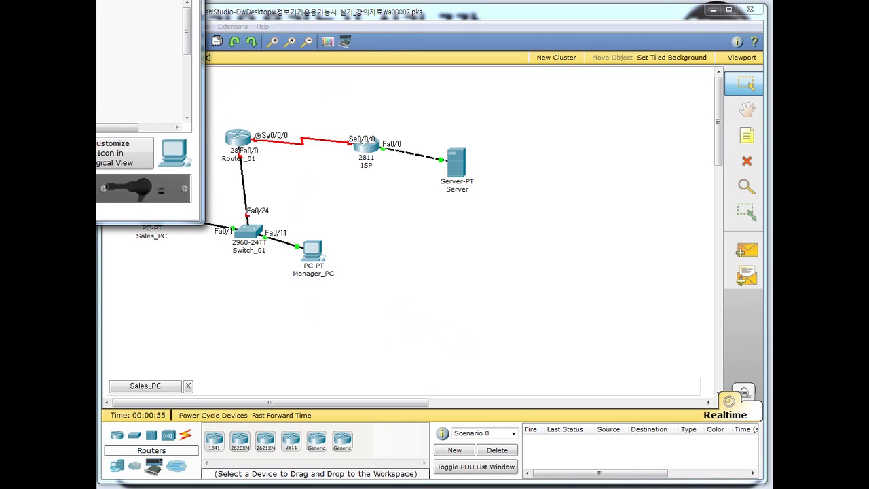
left_click(191, 0)
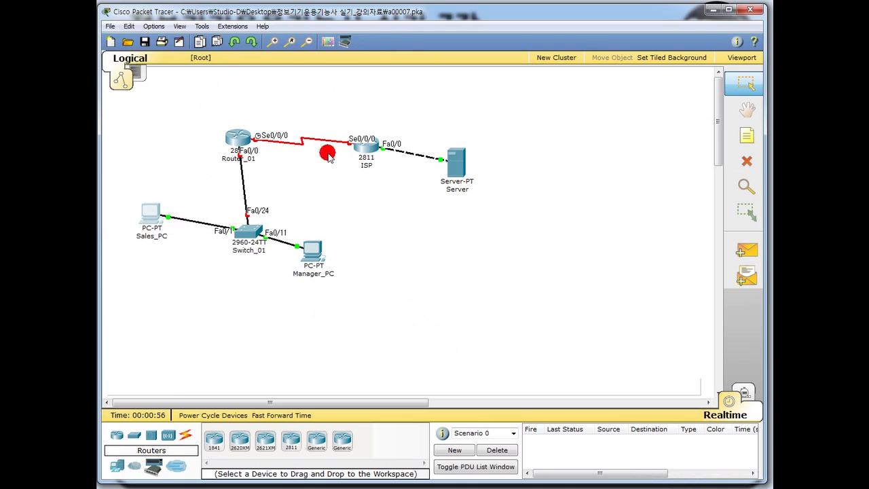
left_click(367, 146)
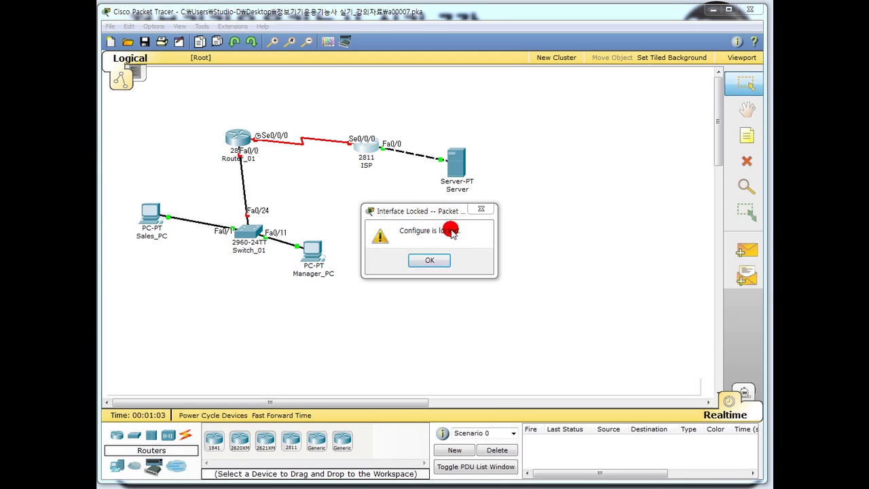
left_click(430, 261)
left_click(455, 164)
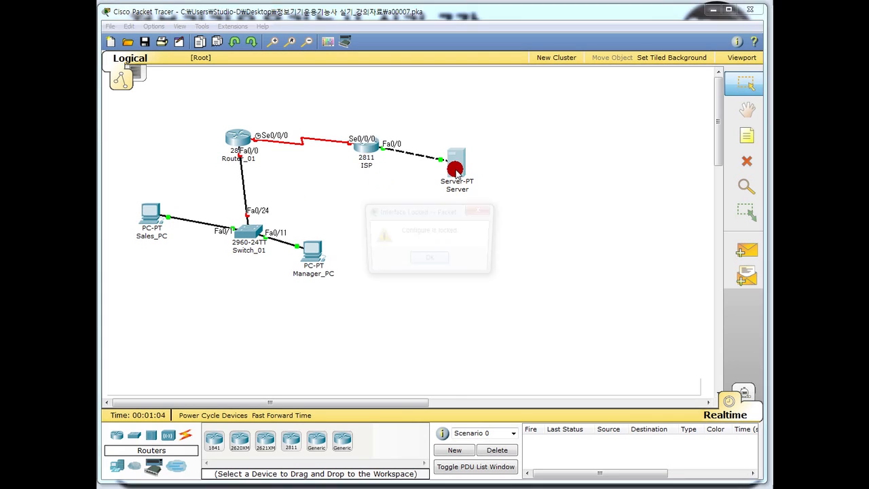
left_click(433, 260)
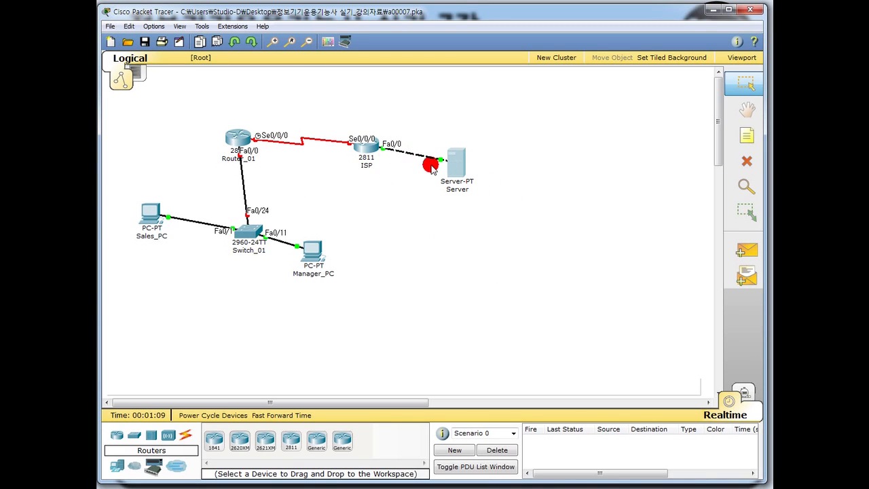
Open Sales_PC's Desktop IP Configuration.
left_click(151, 214)
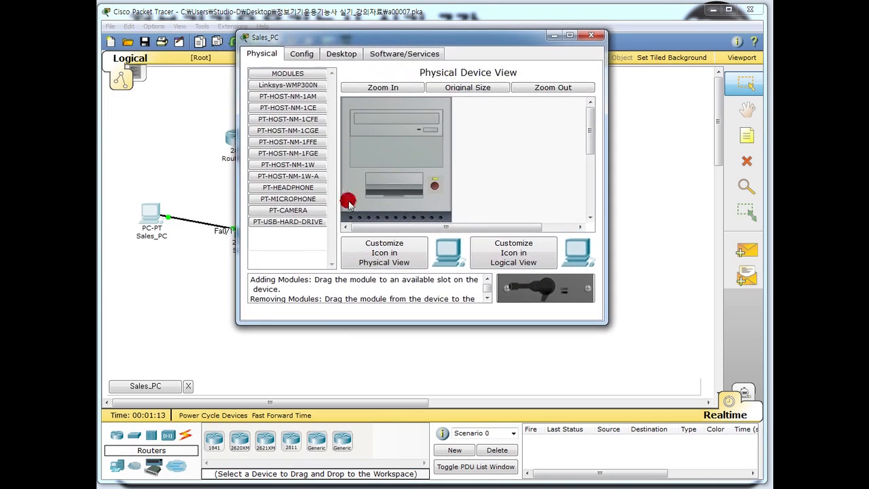
left_click_drag(344, 38, 409, 49)
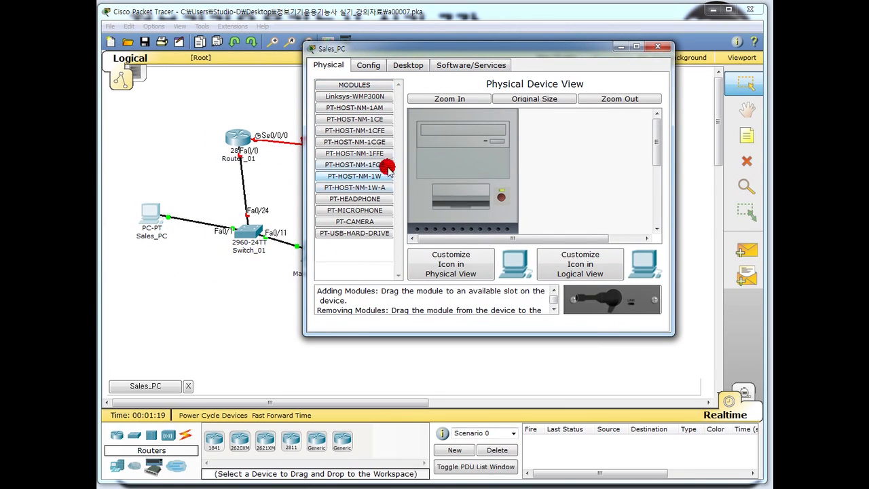
left_click(407, 65)
left_click(346, 115)
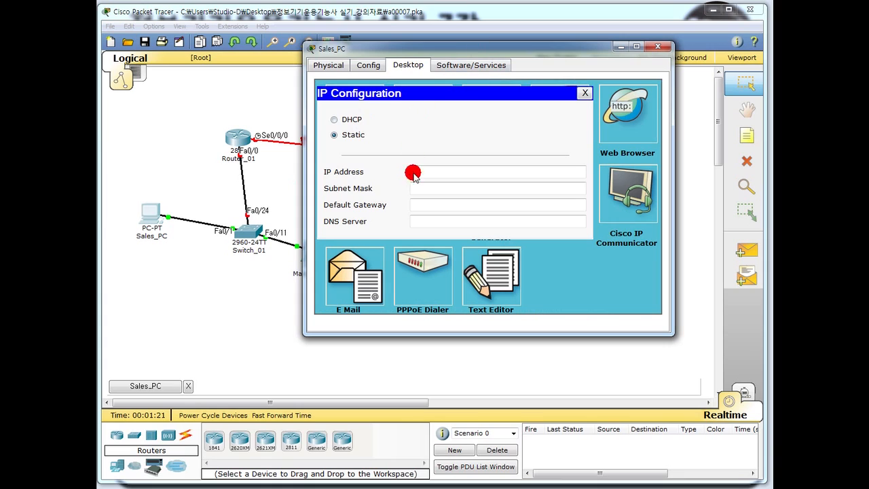
Give Sales_PC static IP 200.100.10.1 with subnet mask 255.255.255.128.
left_click(342, 119)
left_click(340, 134)
left_click(433, 172)
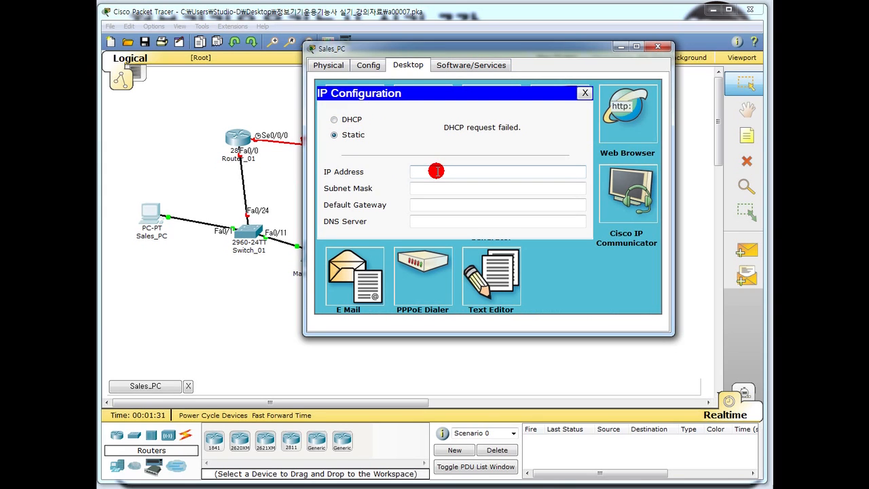
type("200.100.10.1")
left_click(436, 188)
left_click(472, 189)
key("BackSpace")
type("128")
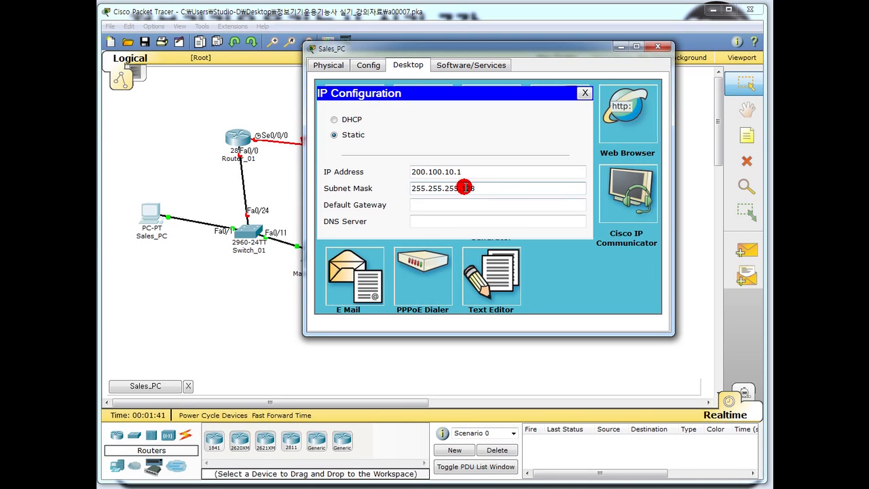
Enter gateway 200.100.10.126 and DNS 100.20.20.10, then close Sales_PC's window.
left_click(447, 206)
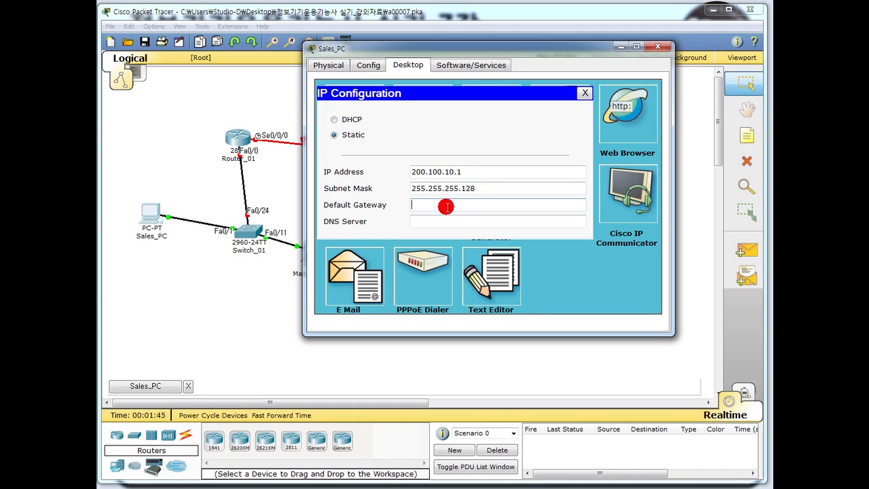
type("200.100.10.126")
left_click(454, 219)
type("100.20.20")
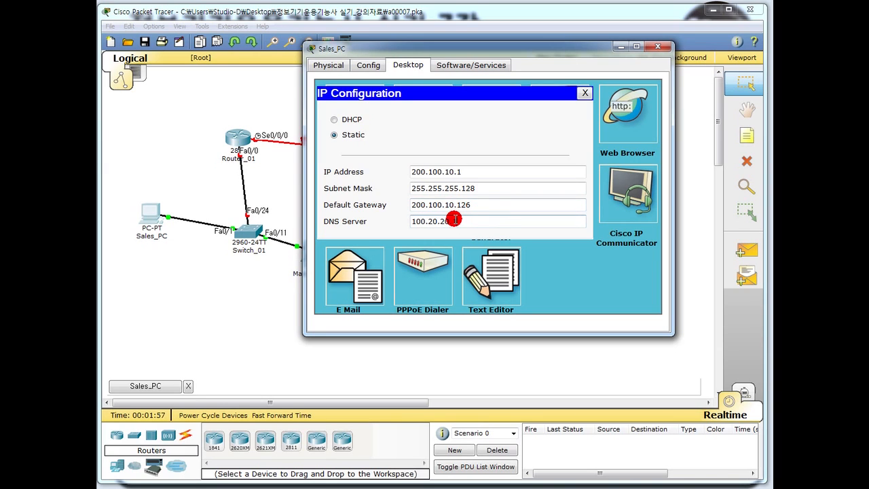
type(".10")
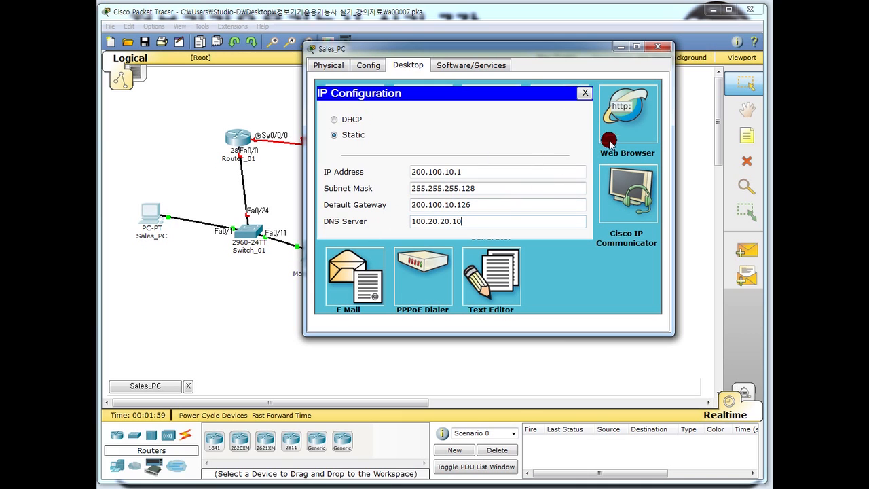
left_click(585, 94)
left_click(657, 47)
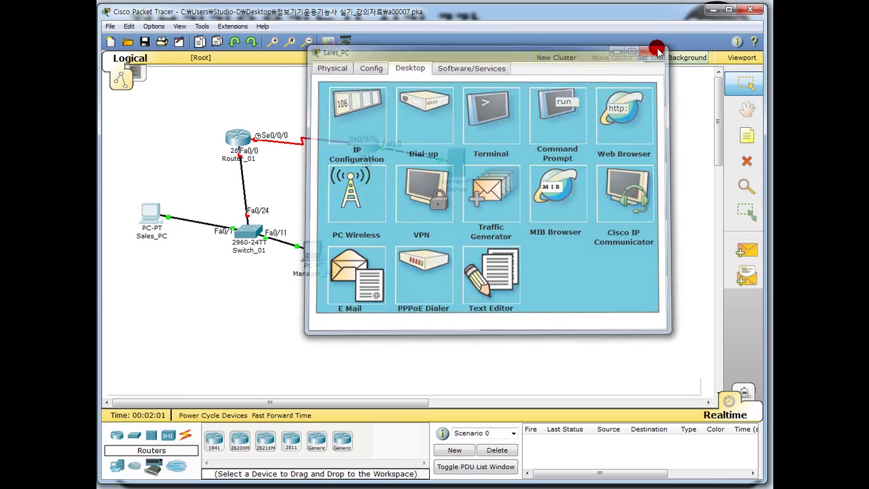
left_click(313, 251)
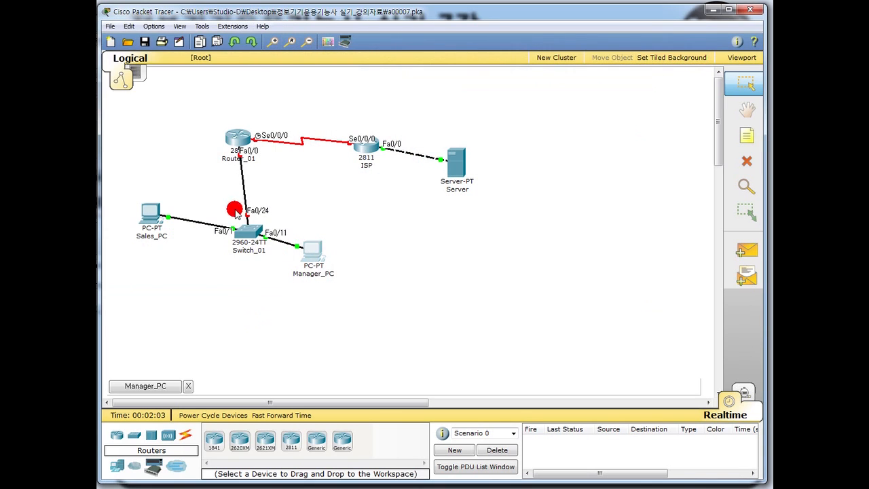
Open Manager_PC's Desktop IP Configuration.
left_click(314, 251)
left_click(255, 18)
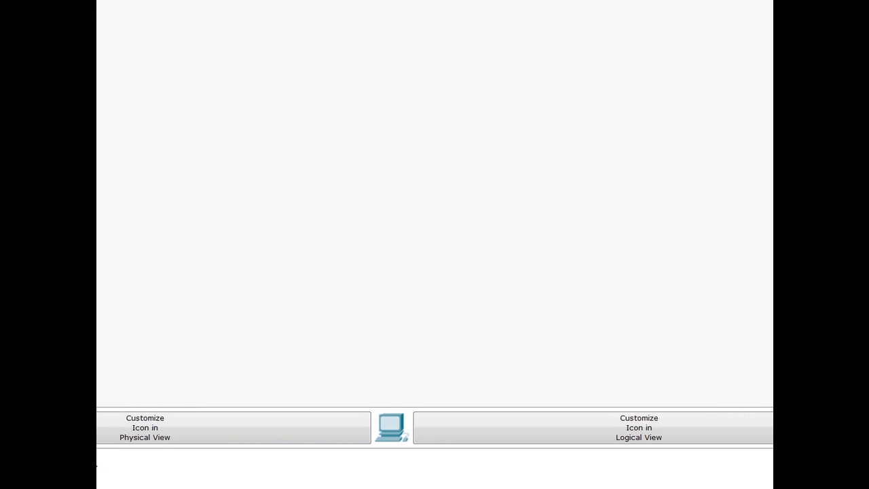
left_click(868, 0)
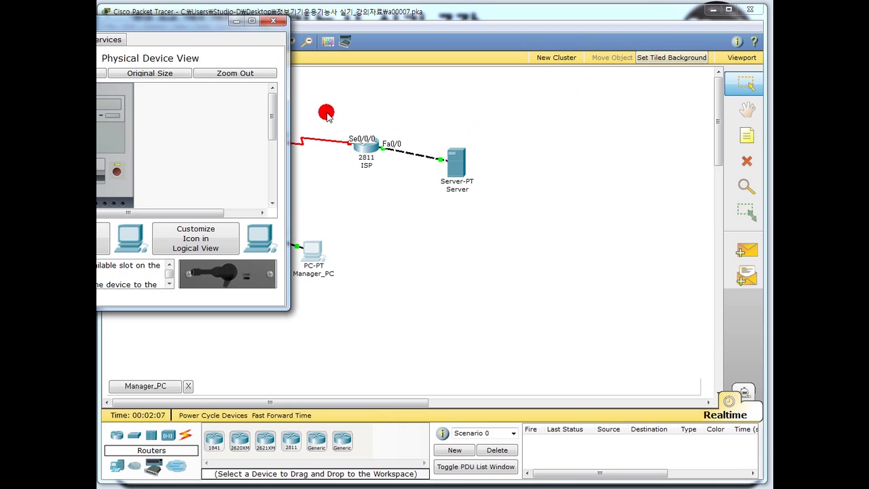
left_click_drag(64, 23, 394, 57)
left_click(355, 75)
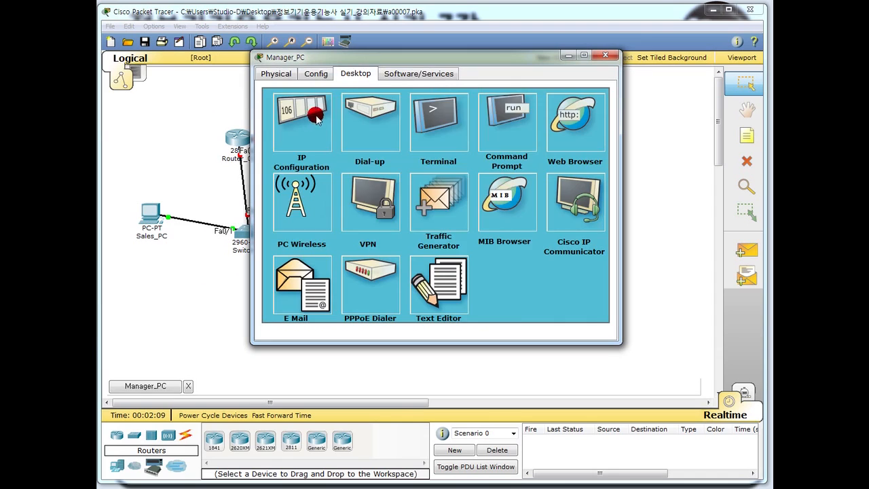
left_click(315, 116)
Give Manager_PC IP 200.100.10.129 with subnet mask 255.255.255.128.
left_click(377, 181)
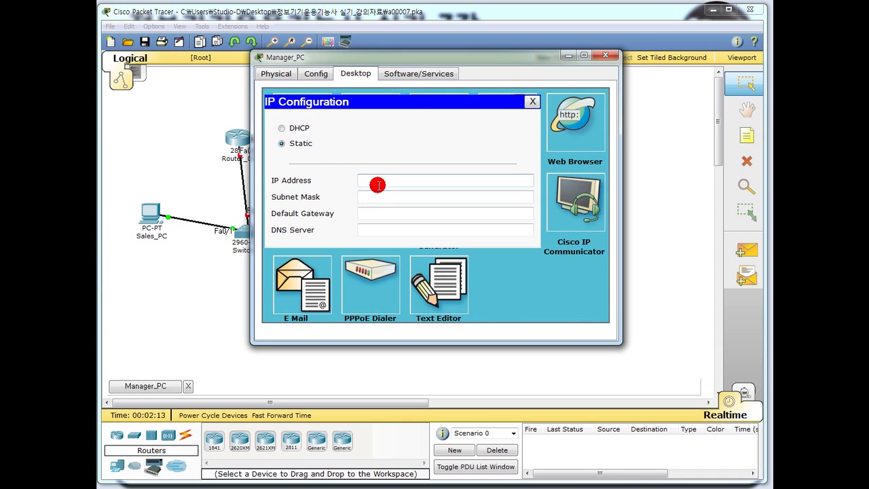
type("200.")
key("BackSpace")
key("BackSpace")
type("100.10.129")
left_click(410, 197)
left_click_drag(409, 197, 435, 195)
type("128")
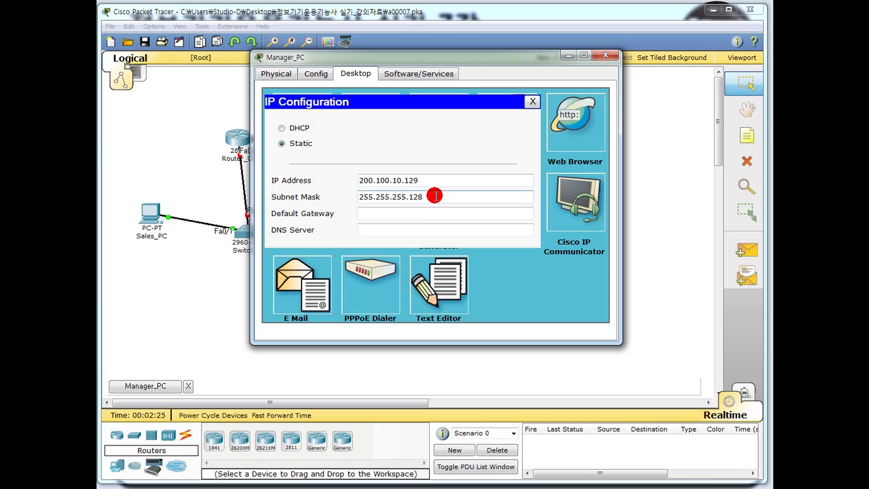
Set Manager_PC's gateway 200.100.10.254 and DNS 100.20.20.10, then close its window.
left_click(416, 215)
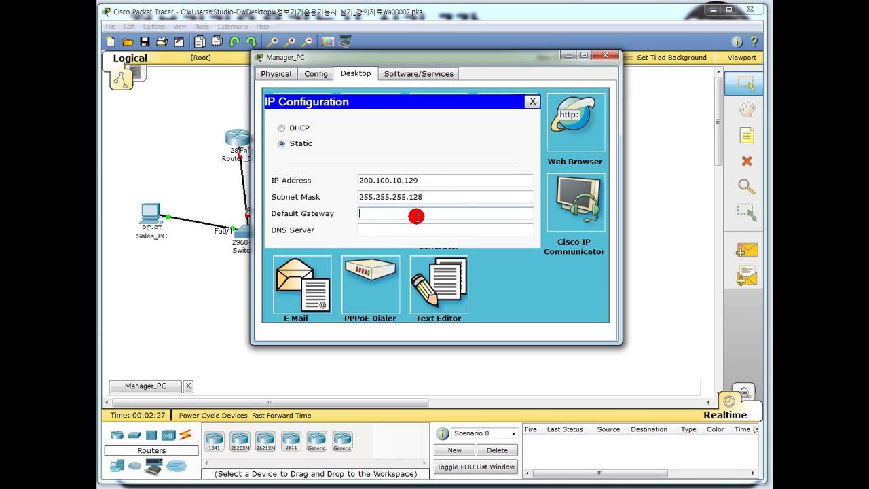
type("200.100.10.254")
left_click(382, 229)
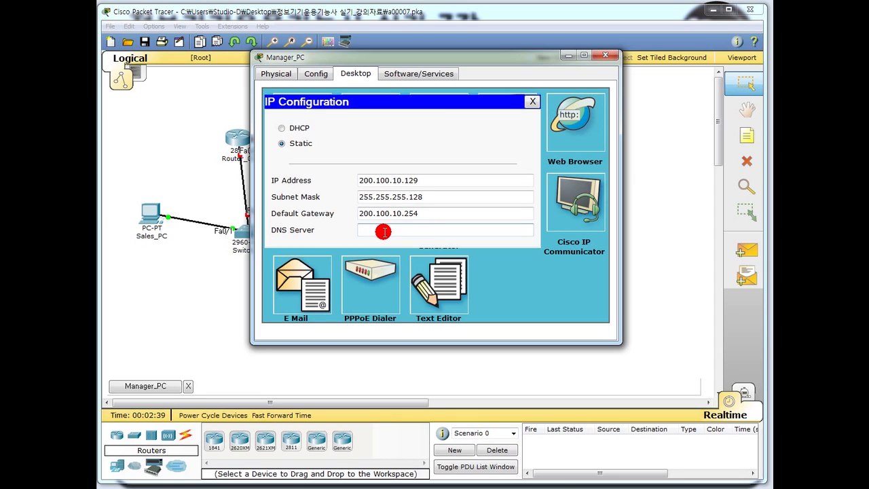
type("200")
key("BackSpace")
key("BackSpace")
key("BackSpace")
type("100.20.20.10")
left_click(532, 101)
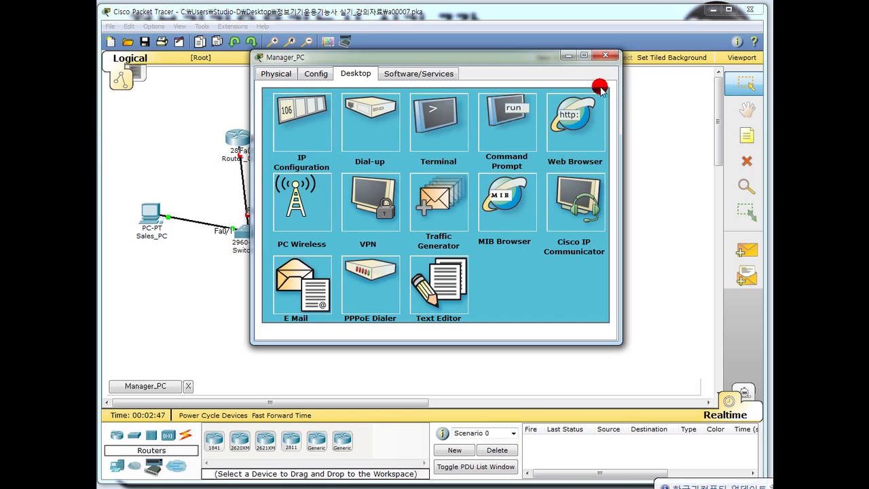
left_click(602, 59)
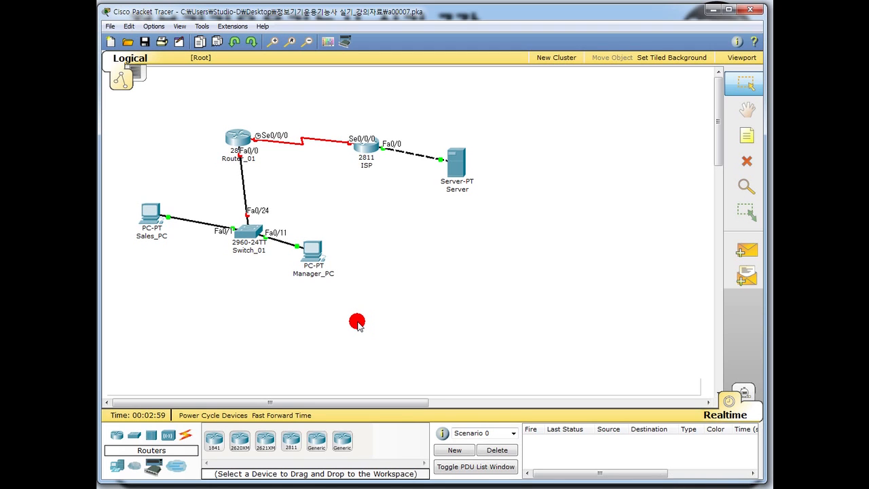
Open Router_01's CLI and enter global configuration mode with en and conf t.
left_click(241, 135)
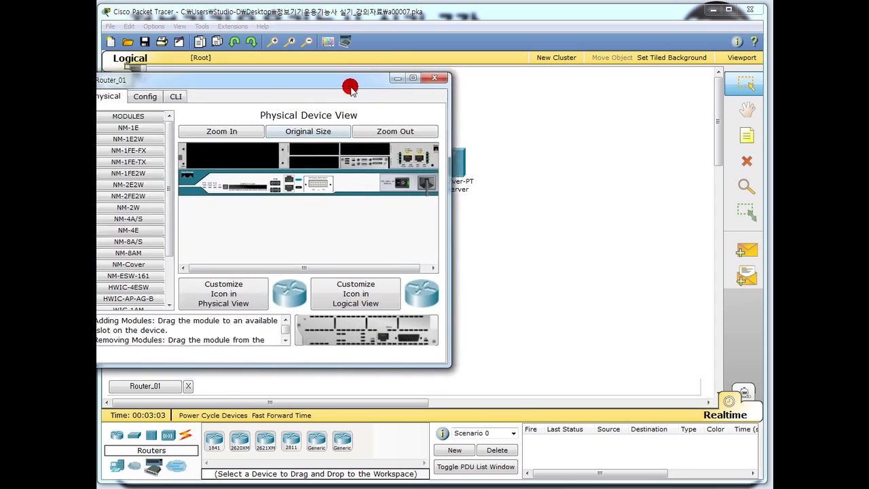
left_click(330, 111)
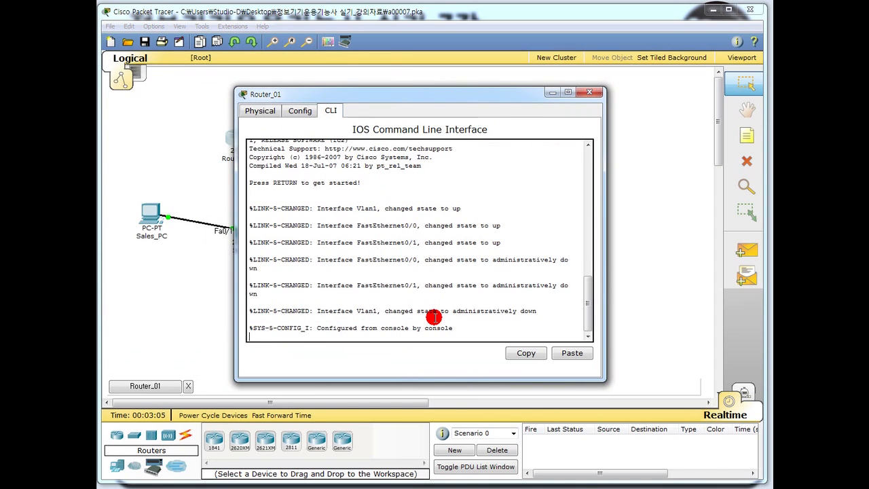
scroll(434, 317, "down", 1)
type("en")
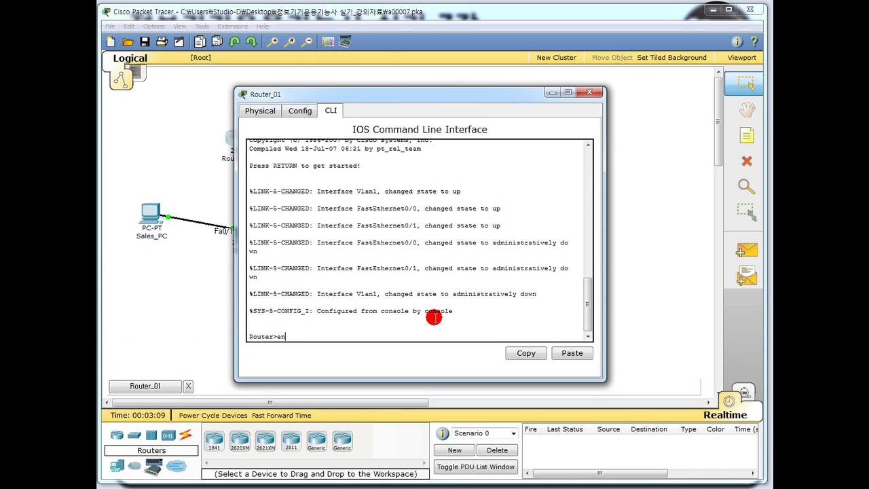
key("Return")
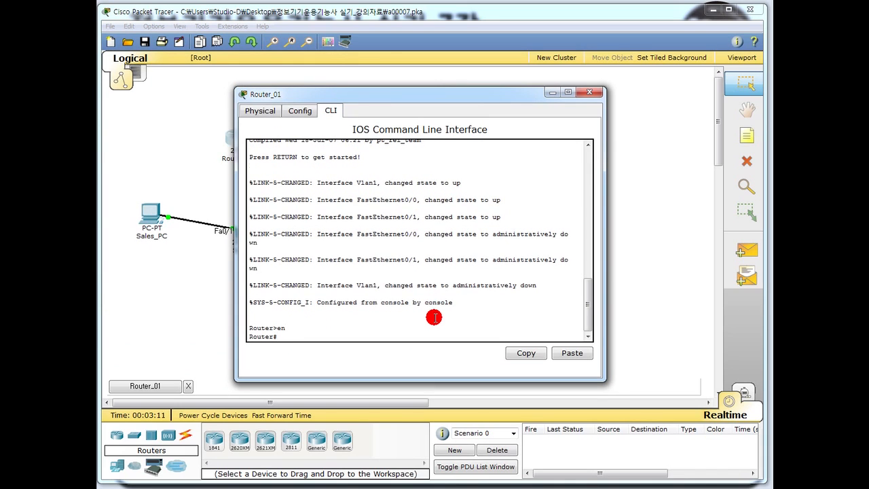
type("confi term")
key("Return")
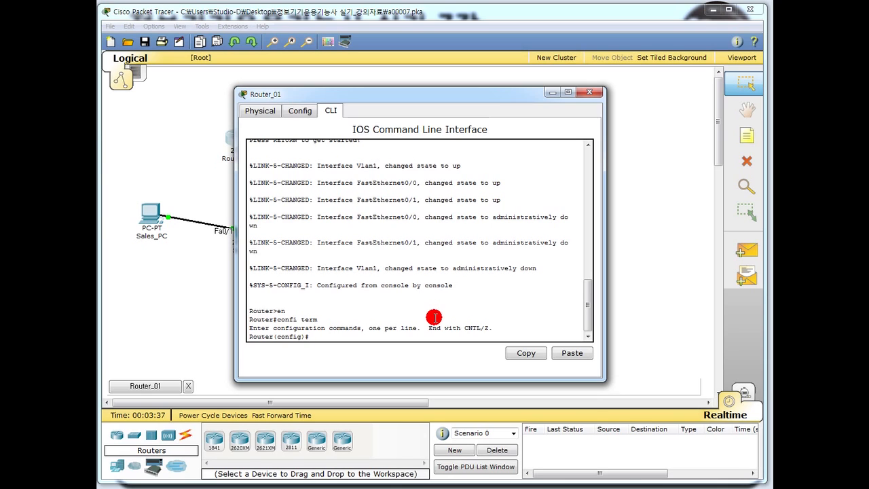
Set the MOTD banner to 'Welcome To Router_01' and begin the local username command.
type("banner motd #")
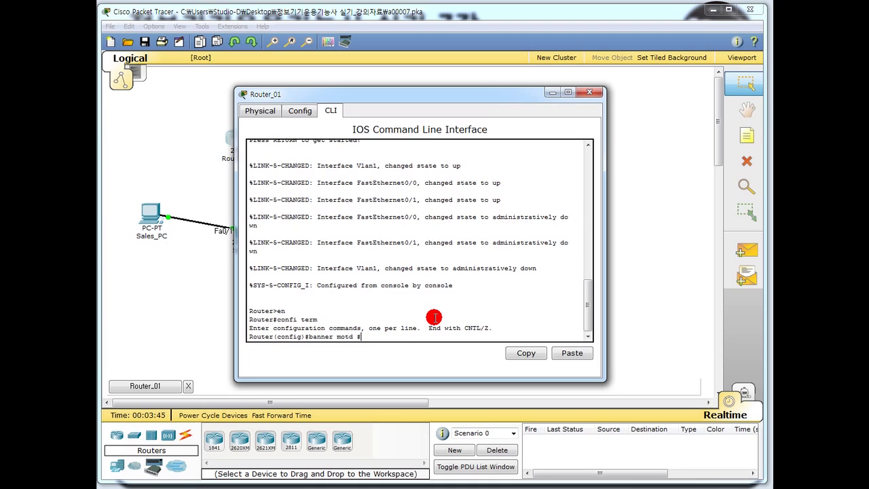
key("Return")
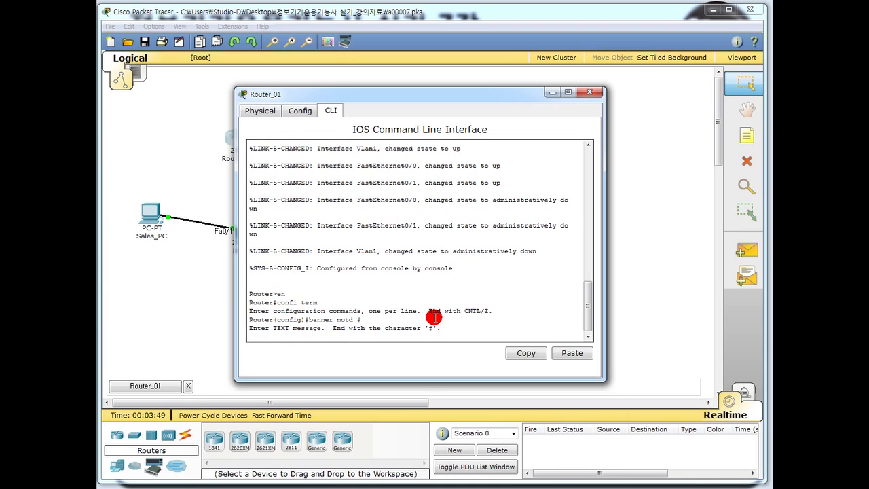
type("Welcome To Router_01")
key("Return")
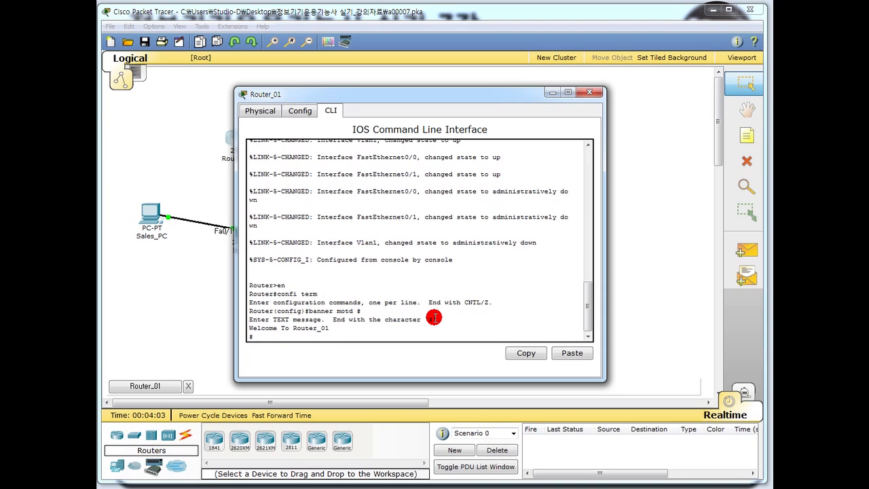
type("#")
key("Return")
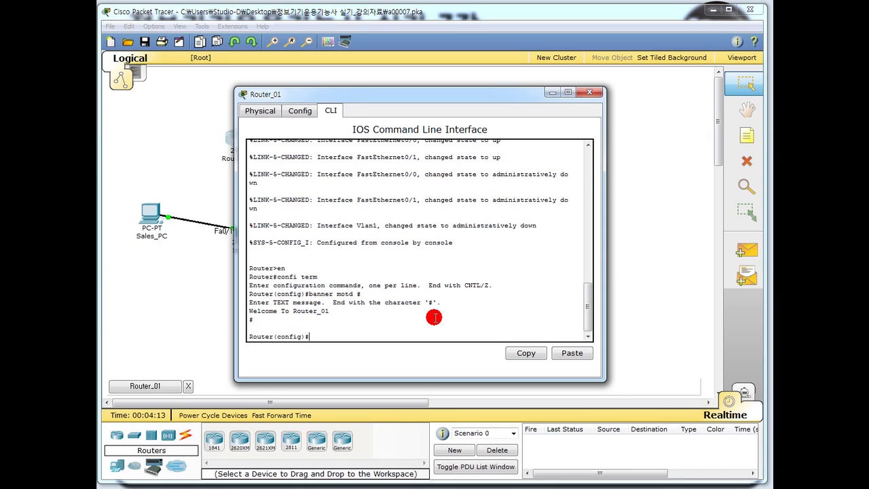
type("username user01 priviledg")
key("BackSpace")
Create a privilege-15 local user with a password and require login local on VTY 0 4.
type("15 ")
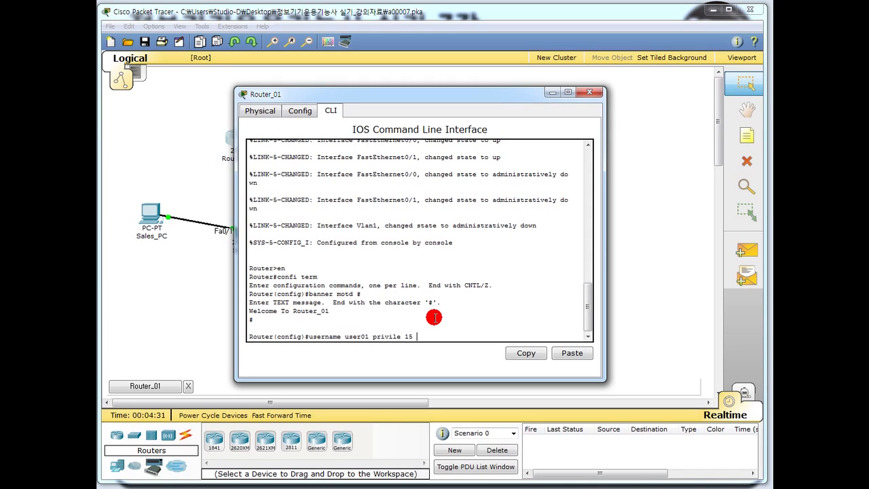
type("password korea##")
key("Return")
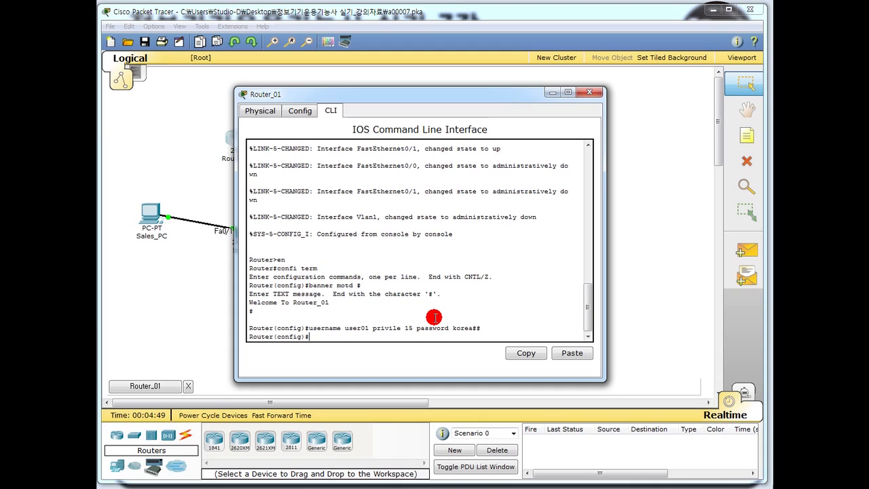
type("line vty 0 4")
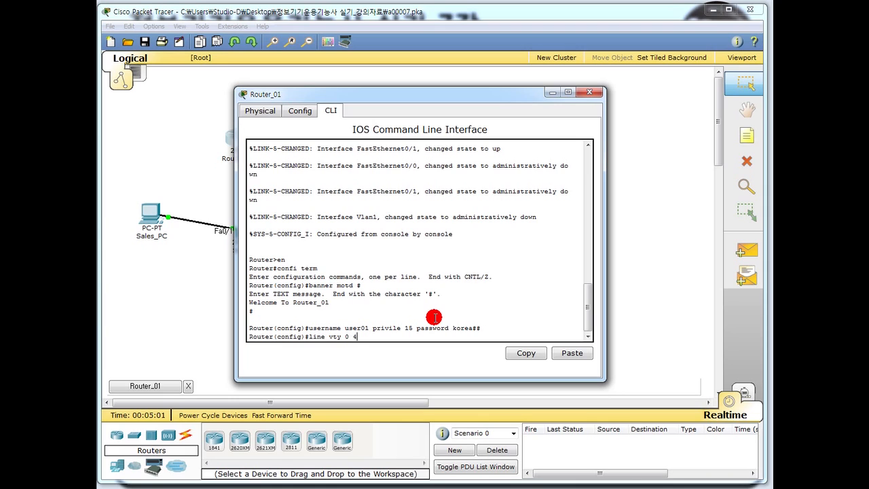
key("Return")
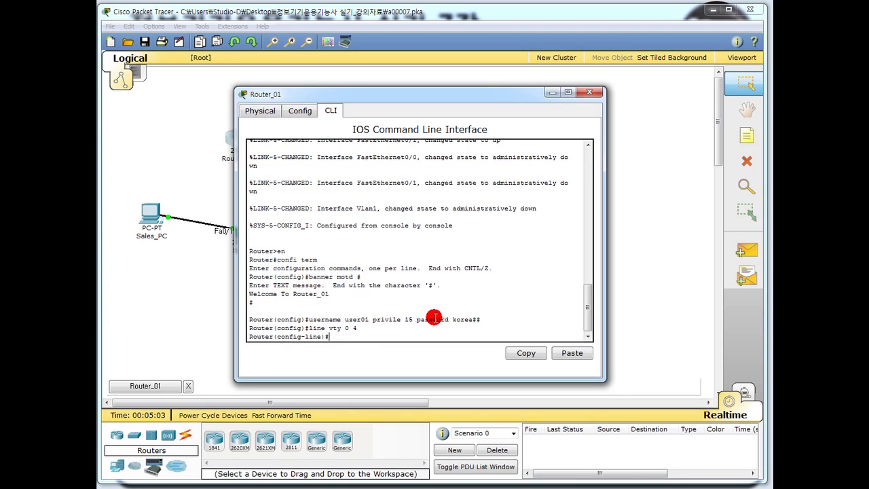
type("login local")
key("Return")
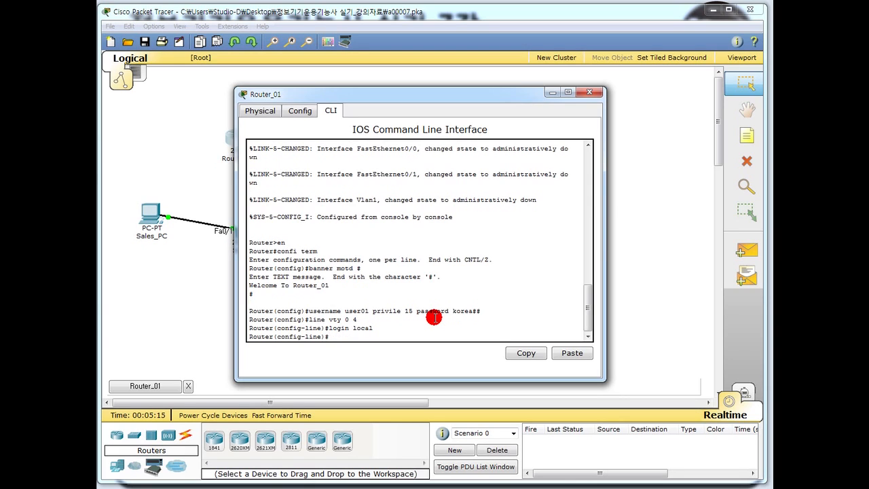
Exit VTY line configuration back to global configuration mode.
type("en")
key("BackSpace")
type("xit")
key("Return")
type("enable pass")
Set Router_01's enable secret password.
key("BackSpace")
key("BackSpace")
key("BackSpace")
key("BackSpace")
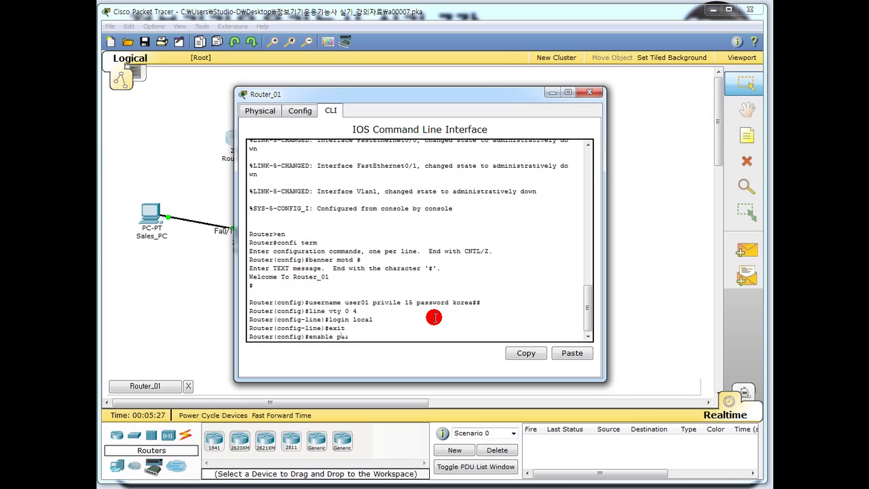
type("secre korea##")
key("Return")
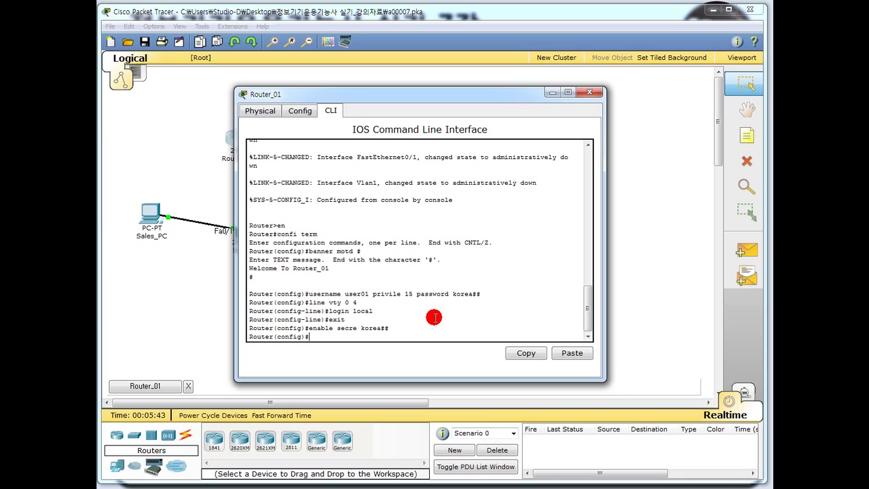
Turn on service password-encryption for stored passwords.
type("service ?")
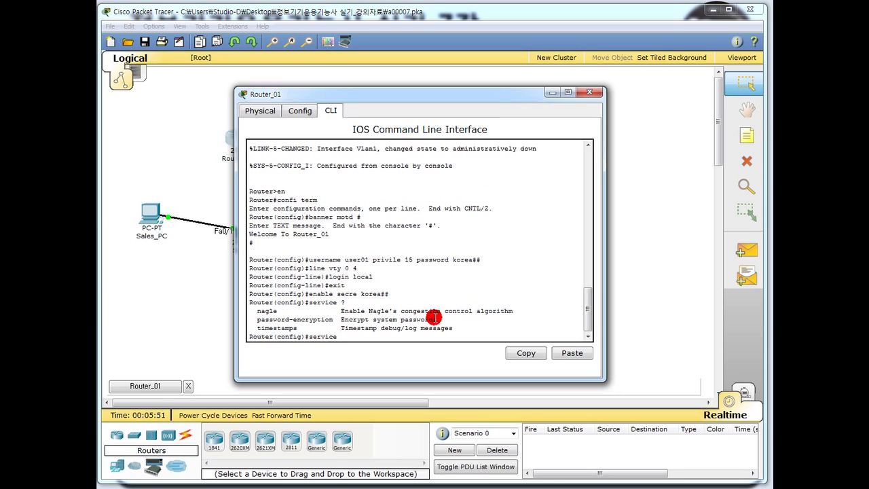
type("pass")
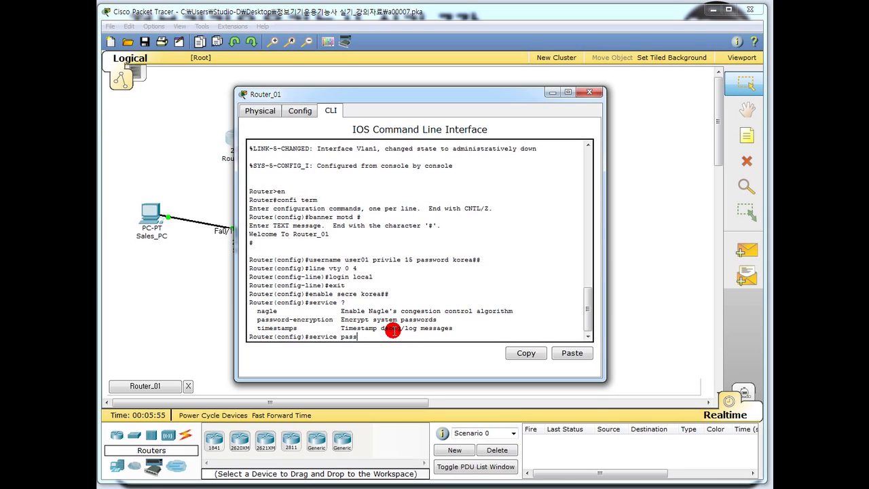
type("word-encry")
key("Return")
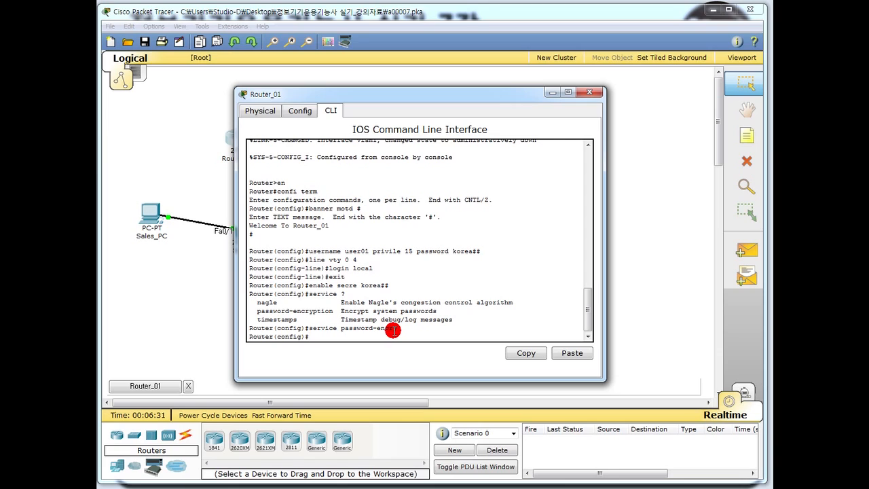
type("int fa0/0")
Bring interface FastEthernet0/0 up with no shutdown.
key("Return")
type("no shutdown")
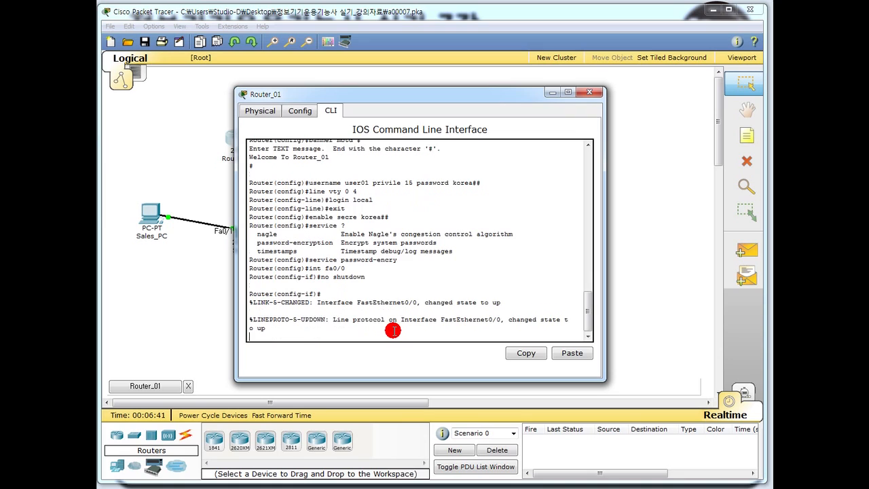
key("Return")
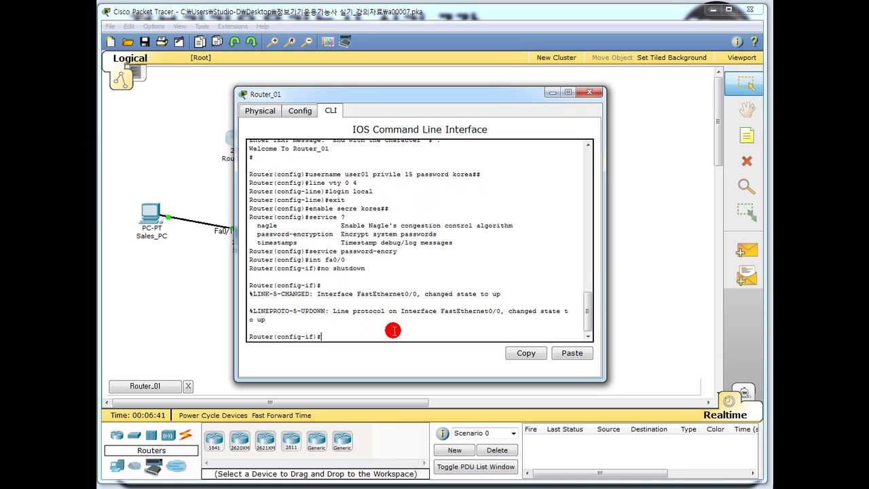
Create subinterface Fa0/0.10 with dot1q VLAN 10 and IP 200.100.10.126 255.255.255.128.
type("int fa0/0.10")
key("Return")
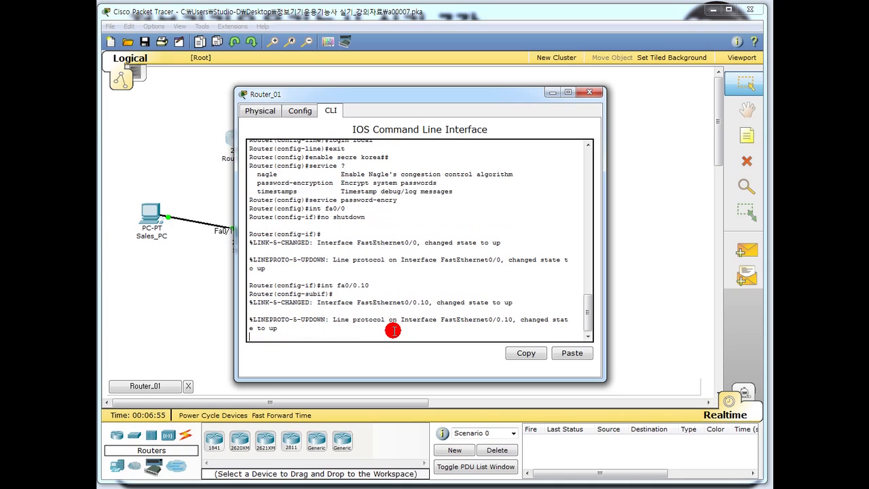
type("en")
key("BackSpace")
key("BackSpace")
key("BackSpace")
key("Return")
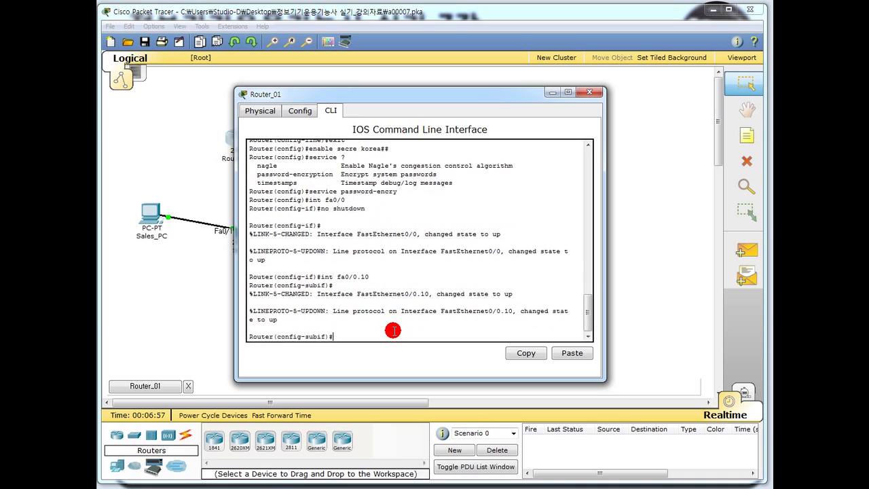
type("en do 10")
key("Return")
type("ip")
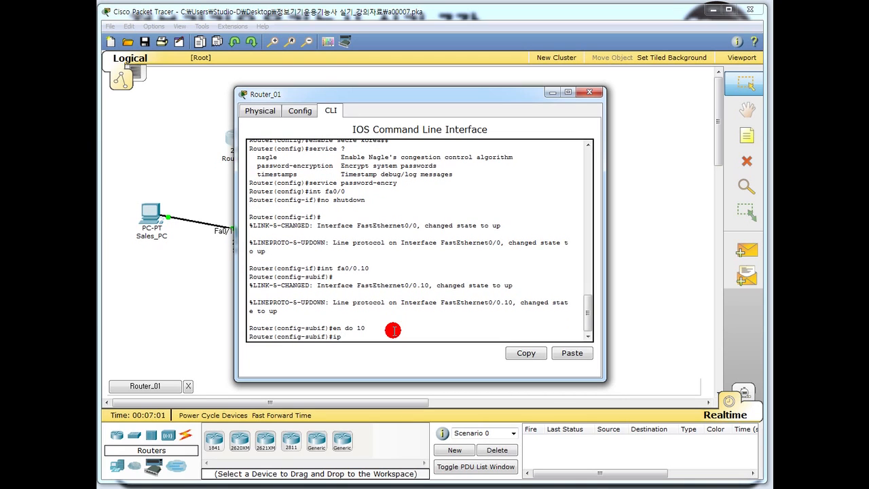
type(" addr 200.100.10.126 255.255.255.128")
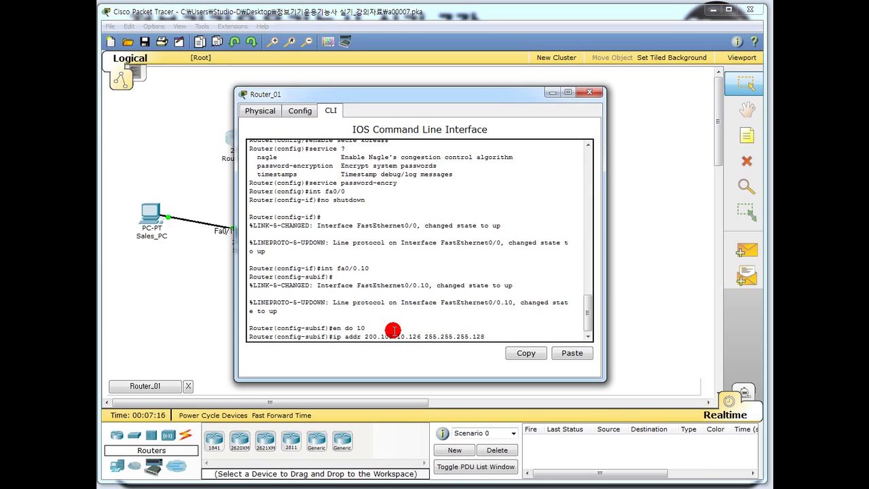
key("Return")
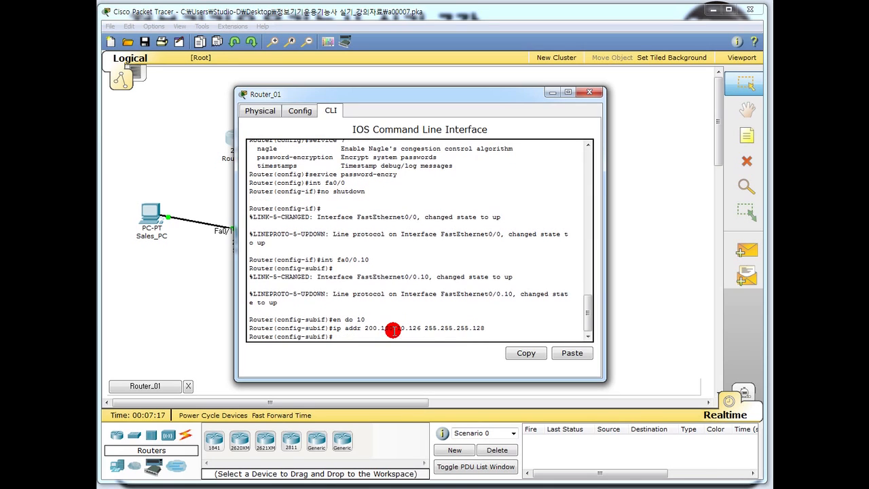
type("int fa0/0.20")
Create Fa0/0.20 with dot1q VLAN 20 and IP 200.100.10.254 255.255.255.128.
key("Return")
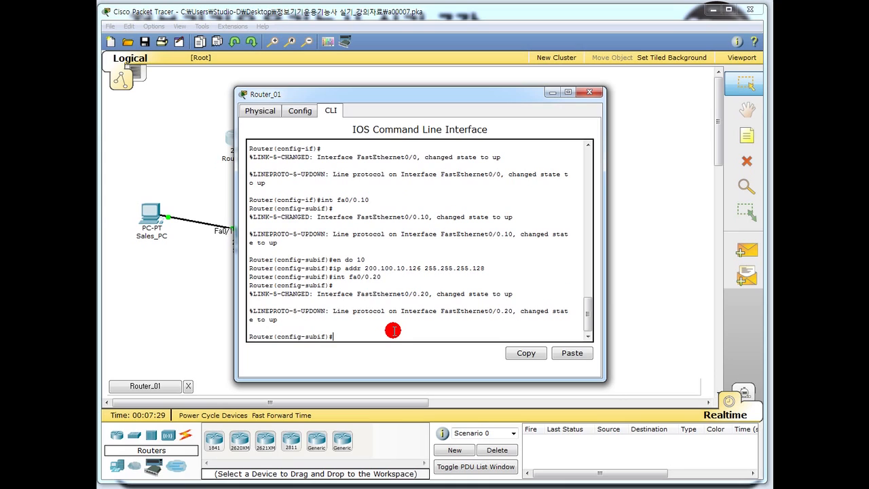
type("en do 20")
key("Return")
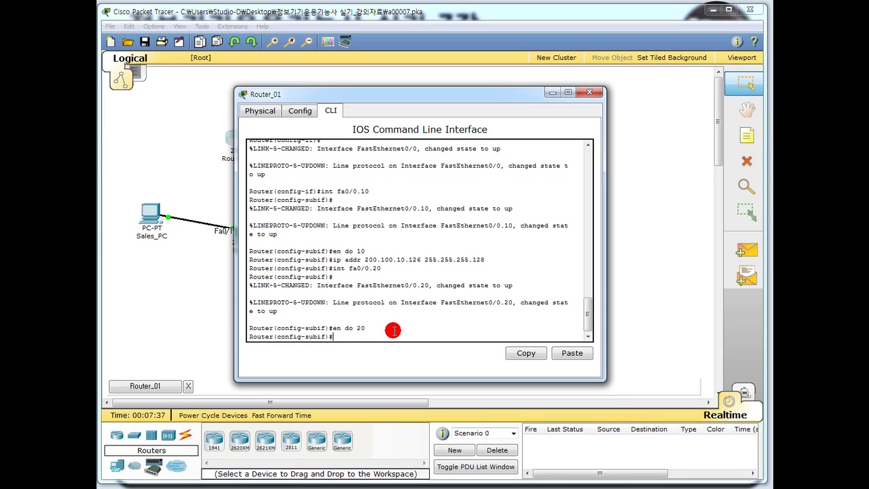
type("ip addr 200.100.10.254 255.255.255.")
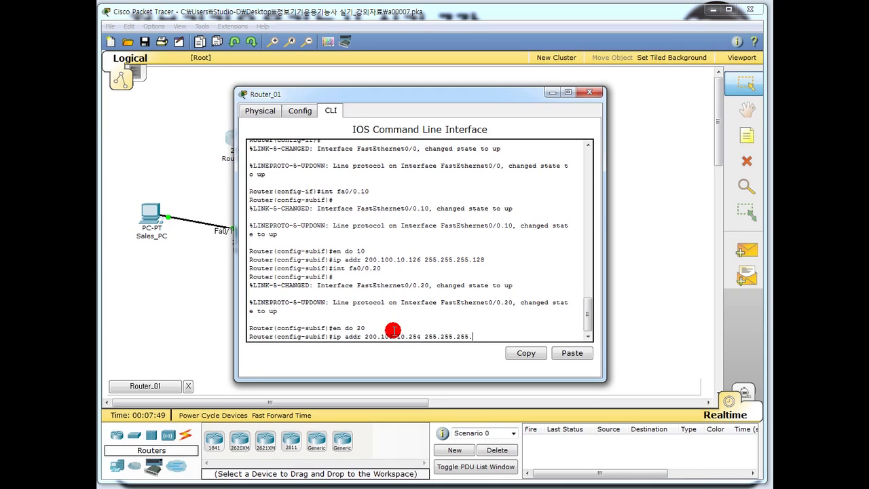
type("128")
key("Return")
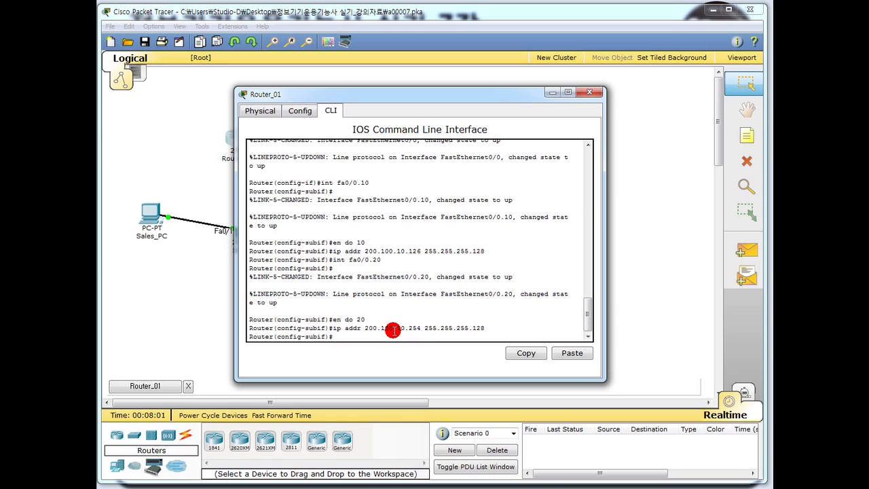
type("inter se0/0/0")
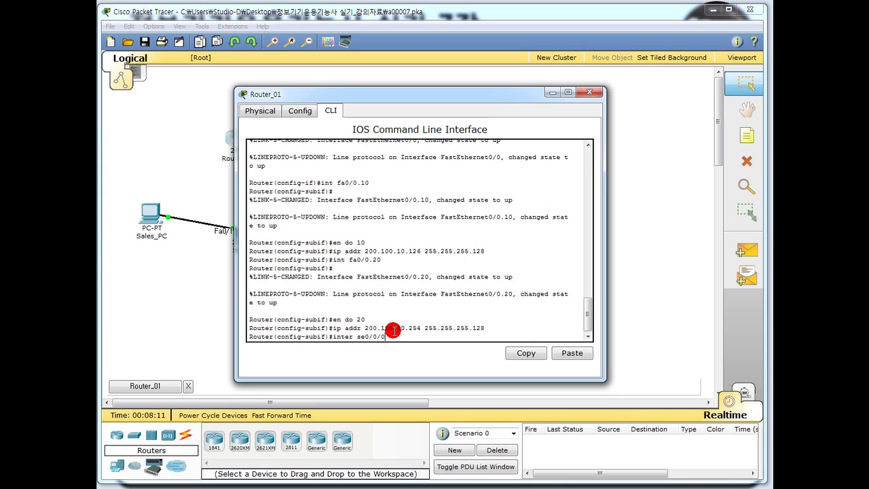
key("Return")
Bring Serial0/0/0 up at 200.100.20.1 255.255.255.252 and enter RIP router configuration.
type("no shutdown")
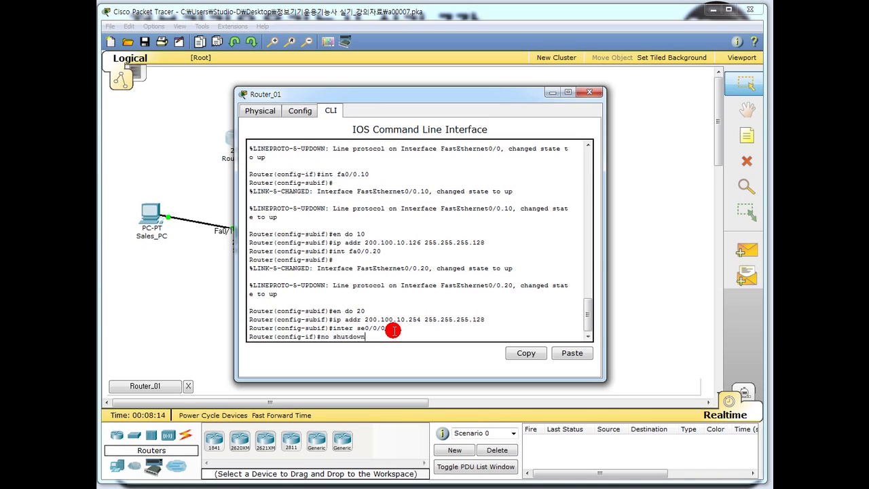
key("Return")
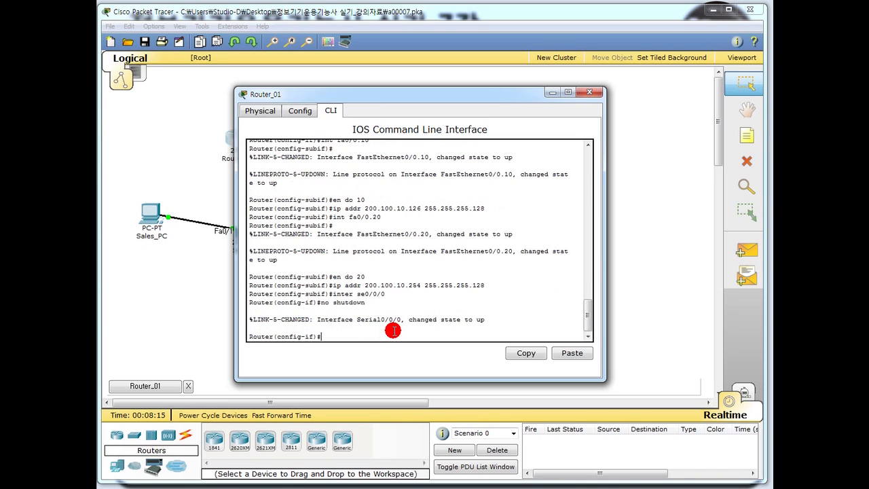
type("ip addr")
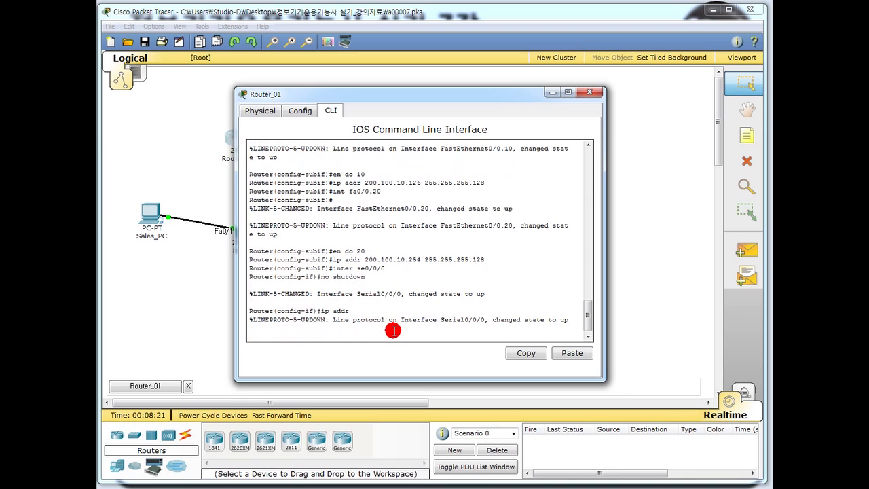
type("200.100.20.1")
type("255.255.255.252")
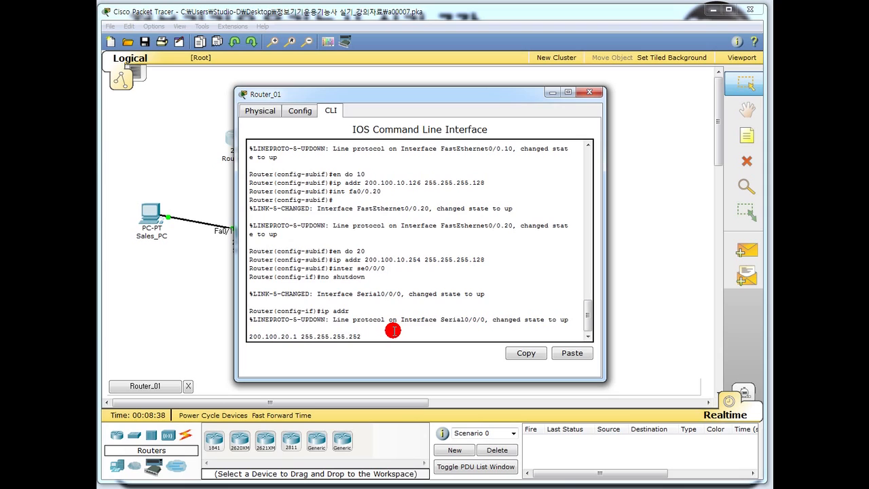
key("Return")
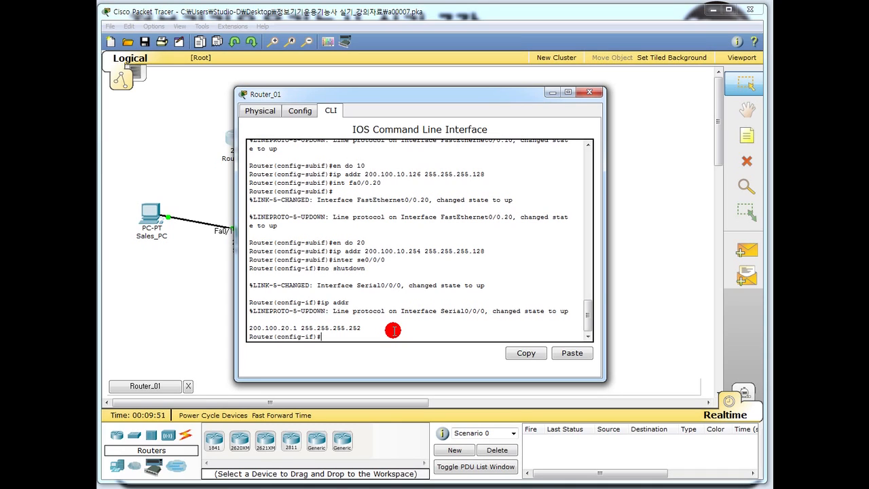
type("router rip")
key("Return")
Switch RIP to version 2 and type the 'do show ip route' command.
type("ver 2")
key("Return")
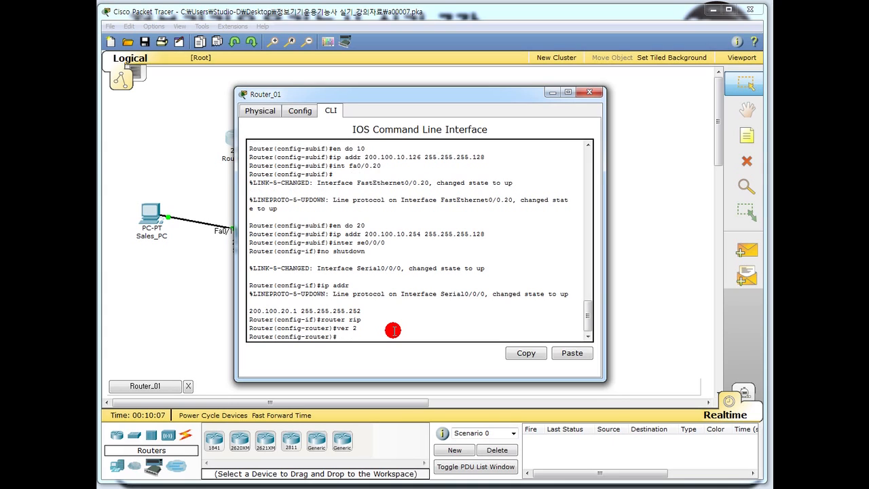
type("do show ip route")
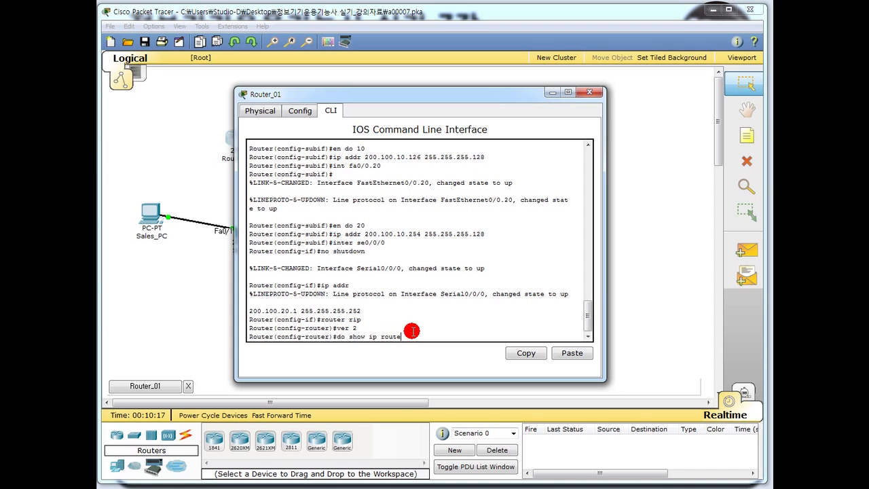
Show the routing table with connected networks 200.100.10.0, 200.100.10.128 and 200.100.20.0.
key("Return")
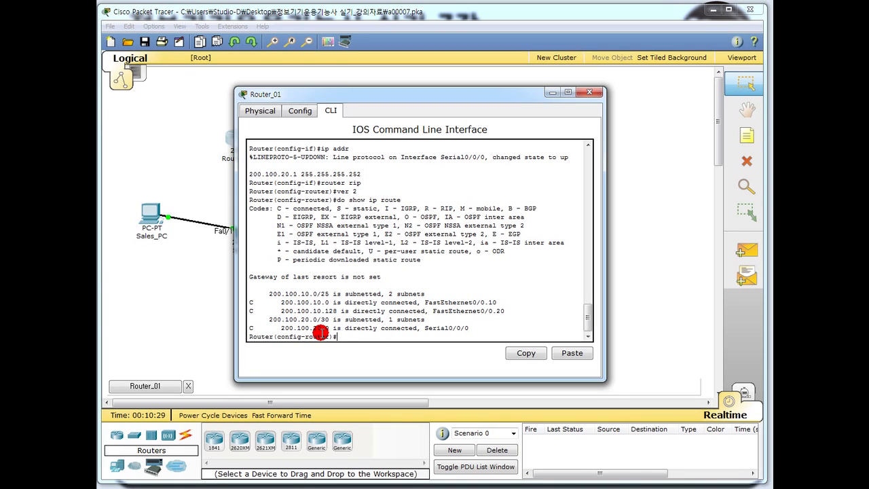
type("network")
left_click_drag(280, 303, 329, 303)
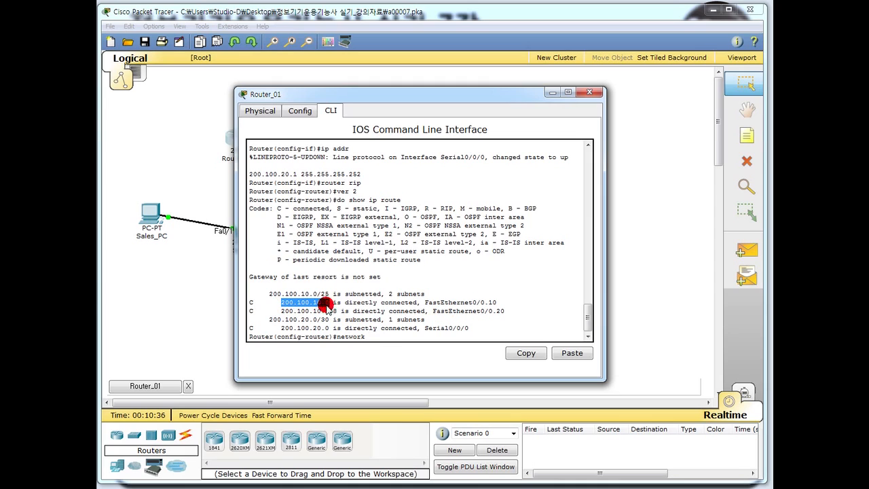
Add RIP networks 200.100.10.0, 200.100.10.128 and 200.100.20.0.
left_click(372, 336)
type("200.")
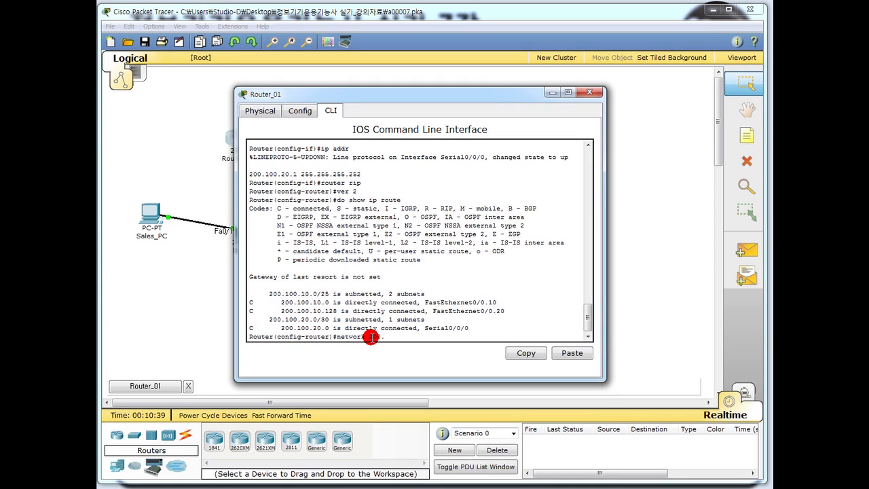
type("100.10.0")
key("Return")
type("network")
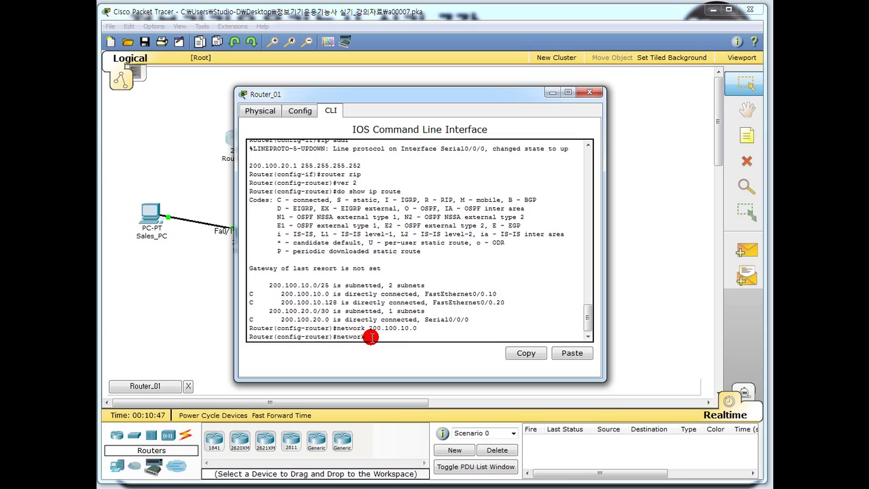
type(" 200.100.10.128")
key("Return")
type("network 200.1")
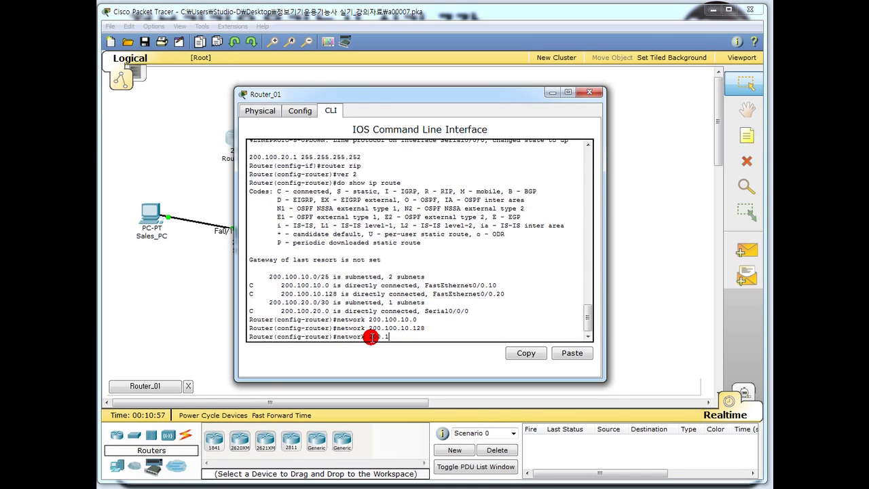
type("00.20.0")
key("Return")
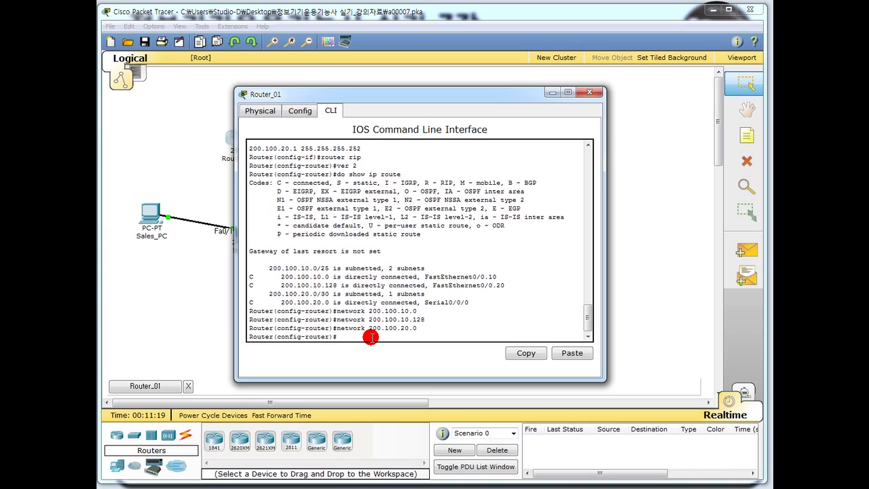
Turn off RIP auto-summary and close Router_01's window.
type("no auto-summ")
key("Return")
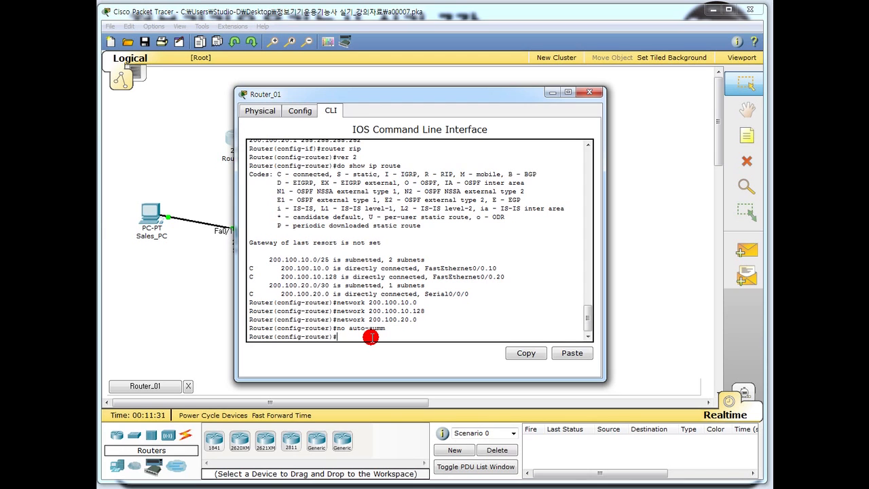
left_click(587, 94)
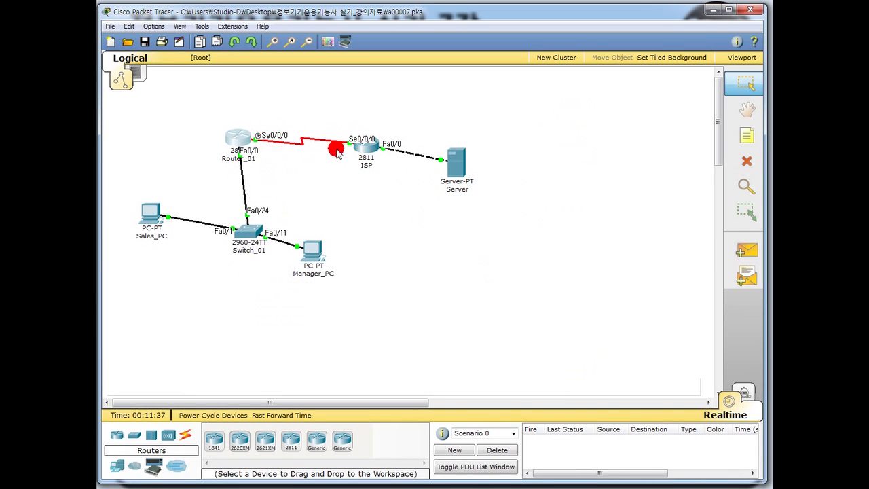
left_click(234, 138)
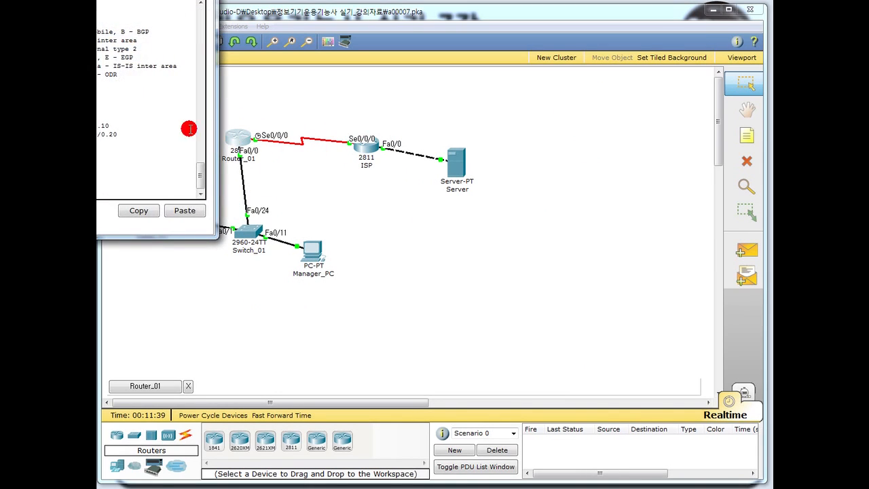
left_click_drag(52, 5, 408, 7)
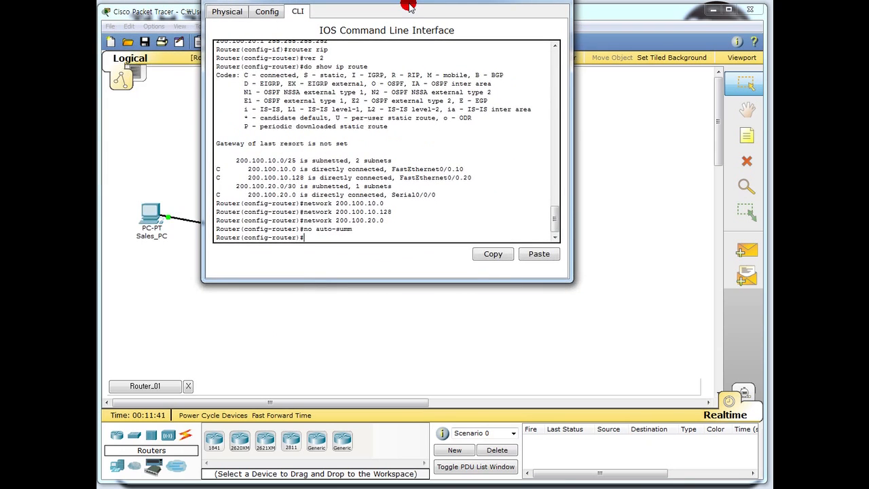
type("network 200.100.10.128")
key("Up")
key("Up")
key("Return")
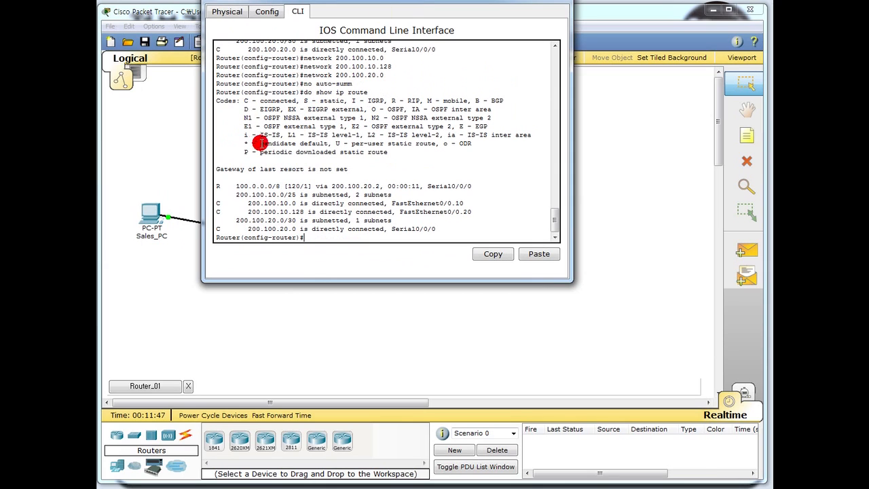
left_click(224, 187)
left_click_drag(245, 186, 356, 190)
left_click(391, 191)
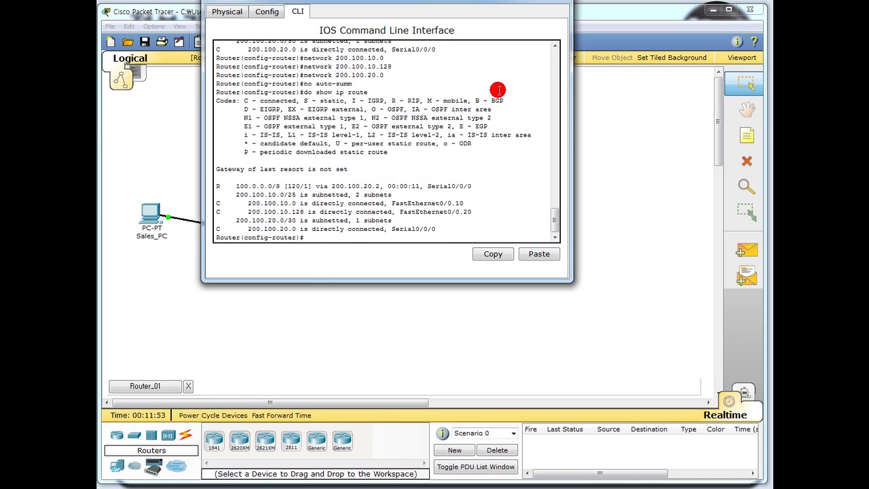
left_click(555, 4)
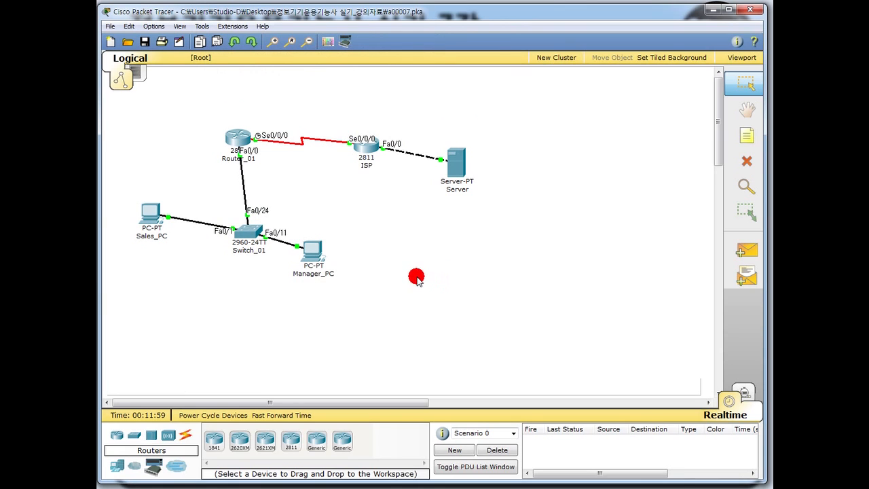
left_click(250, 236)
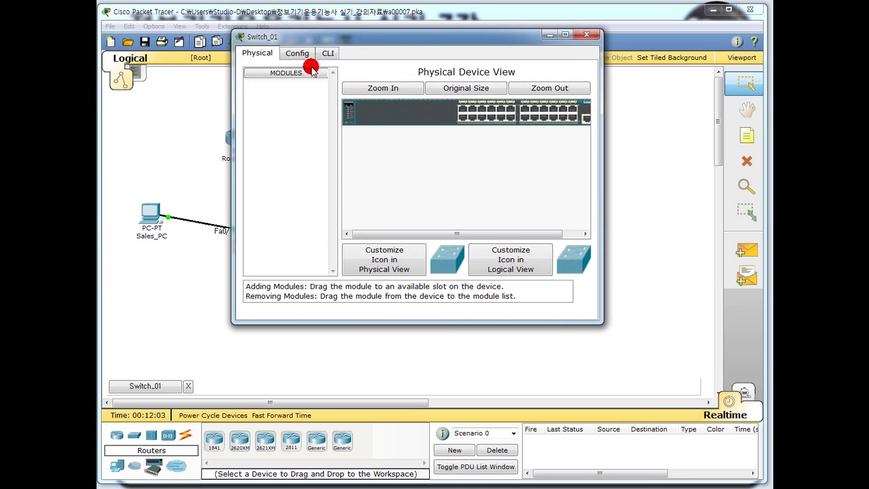
Enter global configuration on Switch_01 and create VLAN 10 named Sales.
left_click(325, 53)
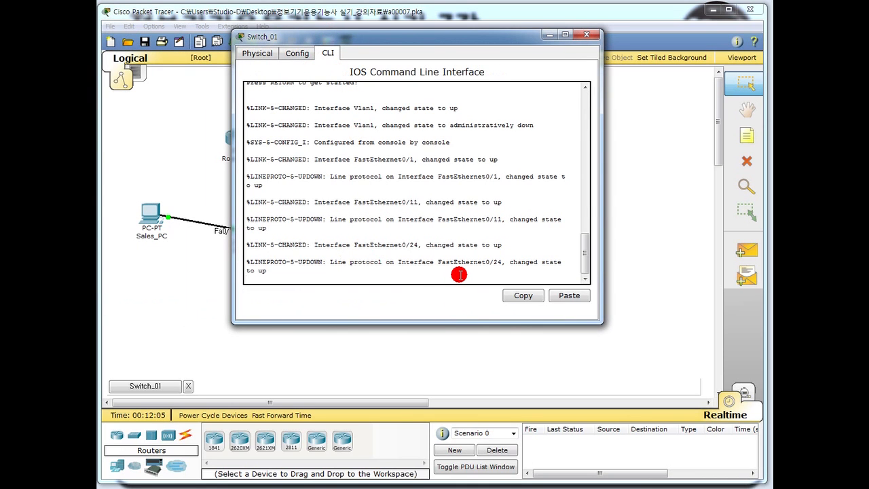
key("Return")
type("en")
key("Return")
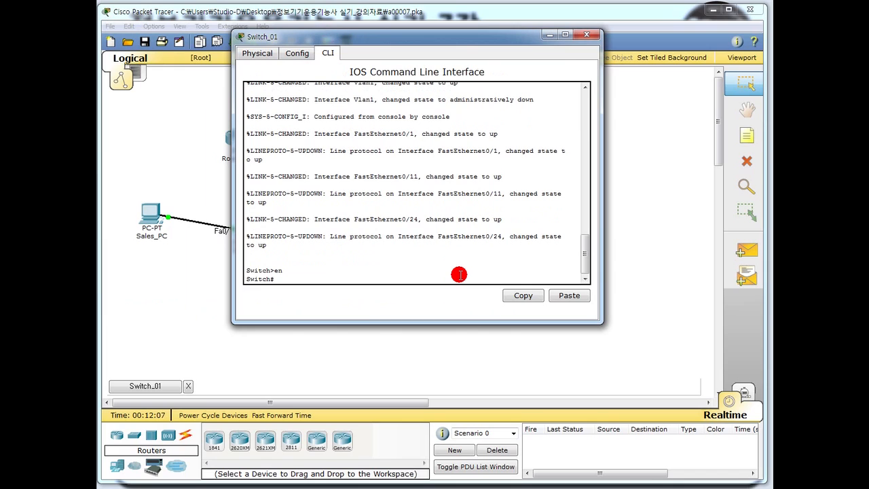
type("conf term")
key("Return")
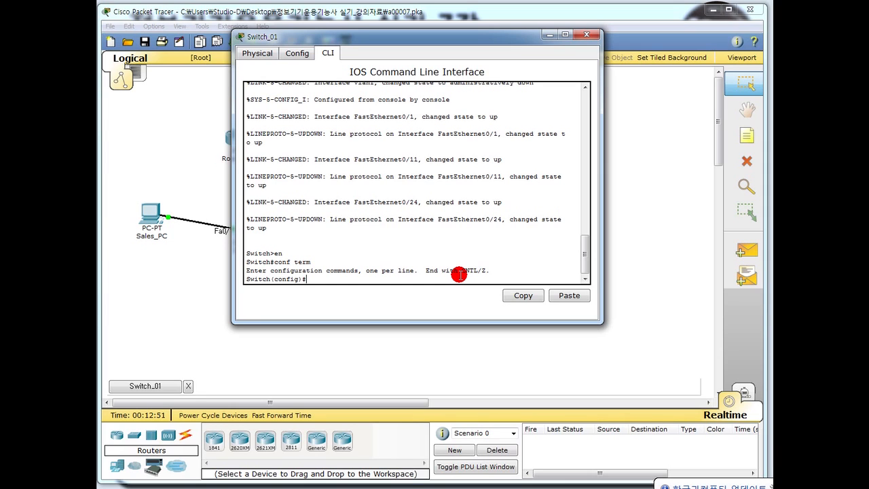
type("vlan 10")
key("Return")
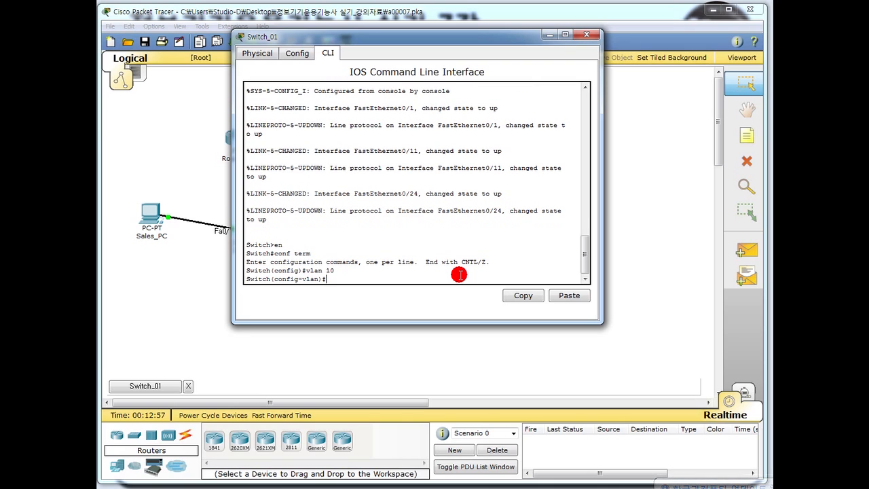
type("name sales")
key("Return")
Create VLAN 20 named Manage.
type("vlan 20")
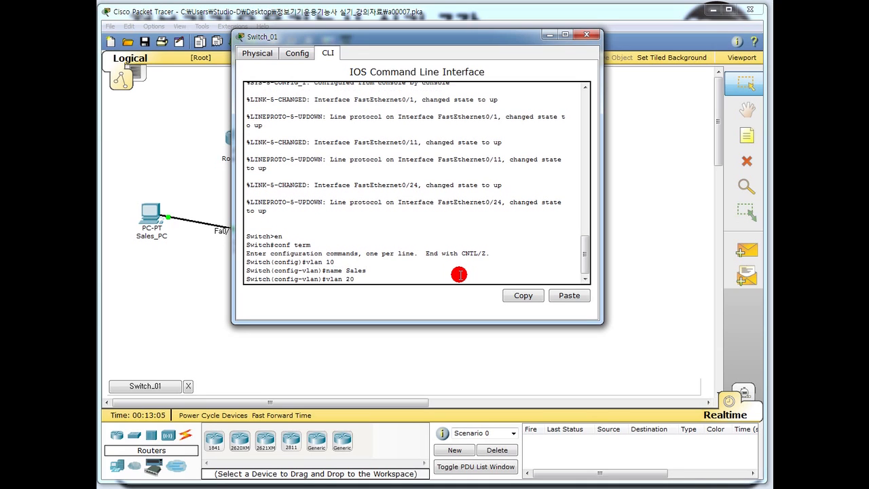
key("Return")
type("nma")
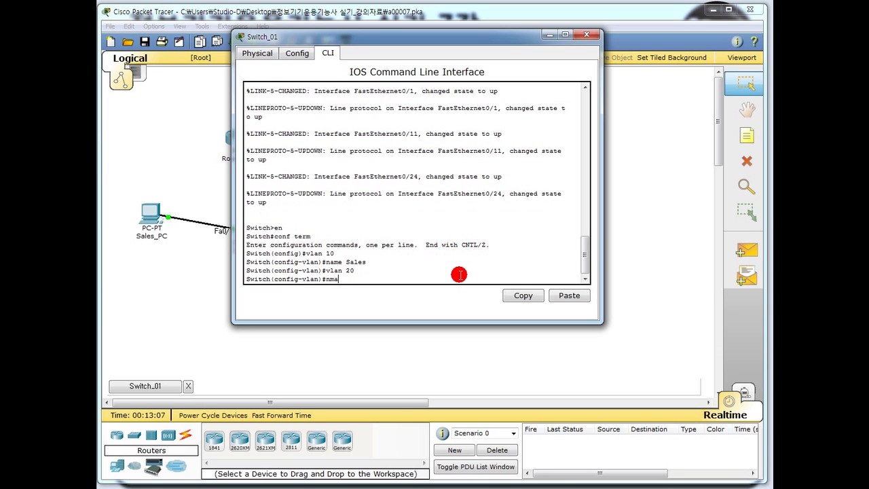
key("BackSpace")
type("ame Mang")
key("BackSpace")
type("age")
key("Return")
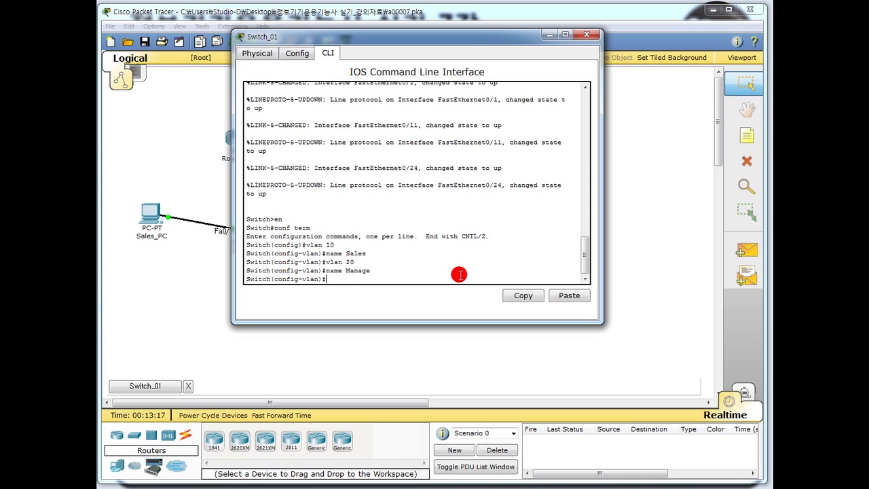
type("inf")
Make ports Fa0/1-10 access ports in VLAN 10.
type("rag")
key("BackSpace")
type("nge fa0/1-10")
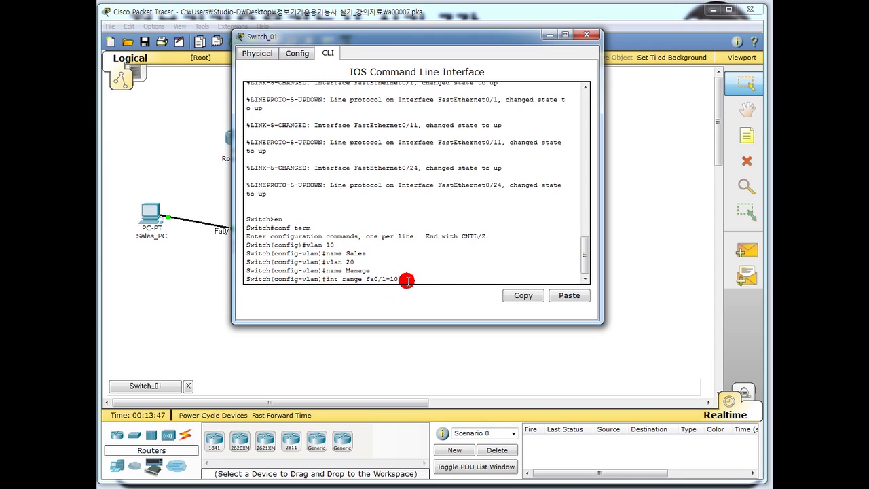
key("Return")
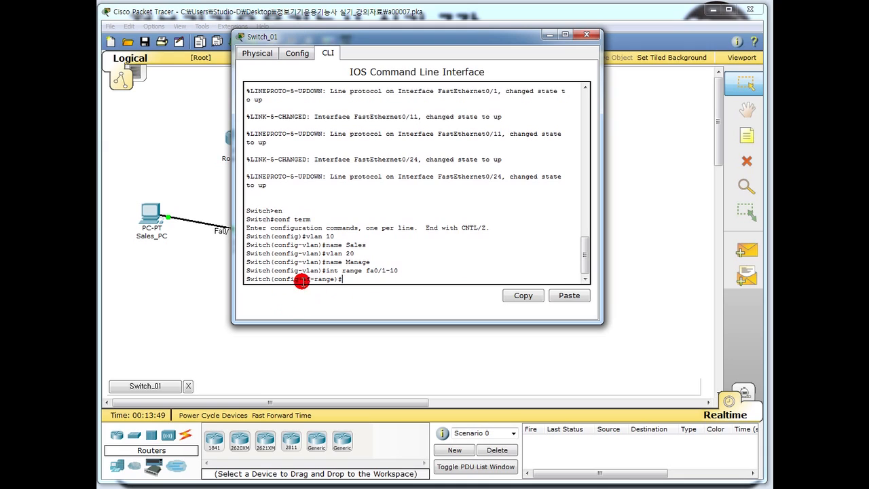
left_click_drag(334, 279, 302, 282)
left_click(354, 277)
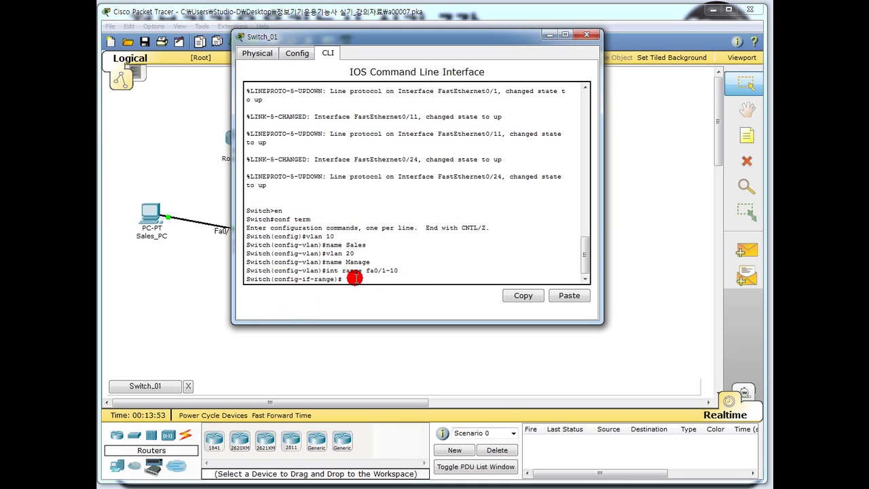
type("sw mo acce")
key("Return")
type("sw a")
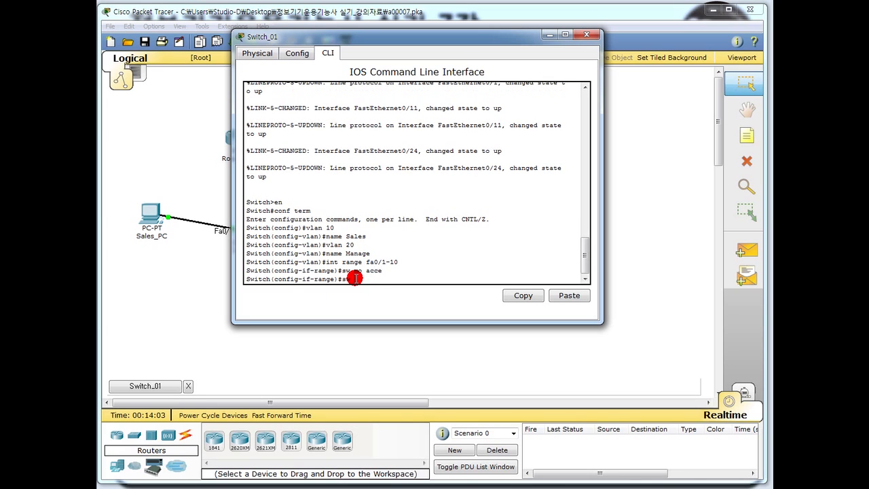
type("cce vlan 10")
key("Return")
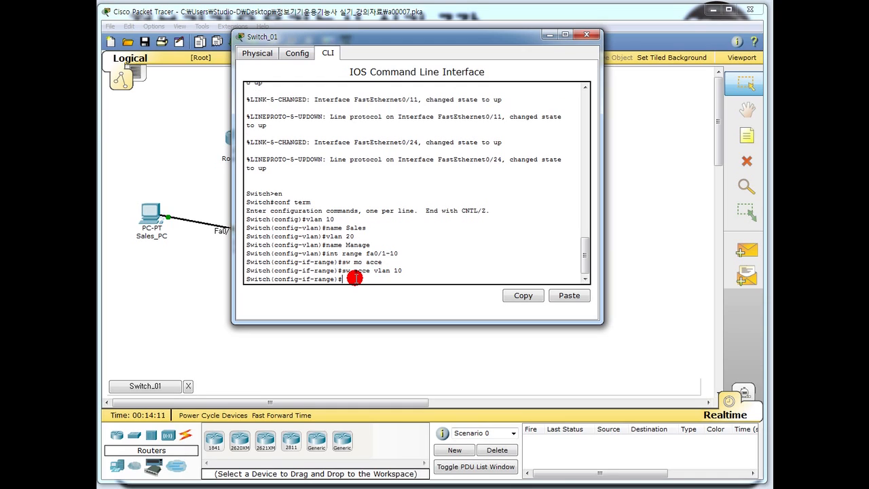
Make ports Fa0/11-20 access ports in VLAN 20.
type("int range fa0/11-20")
key("Return")
type("sw mo acce")
key("BackSpace")
key("Return")
type("sw")
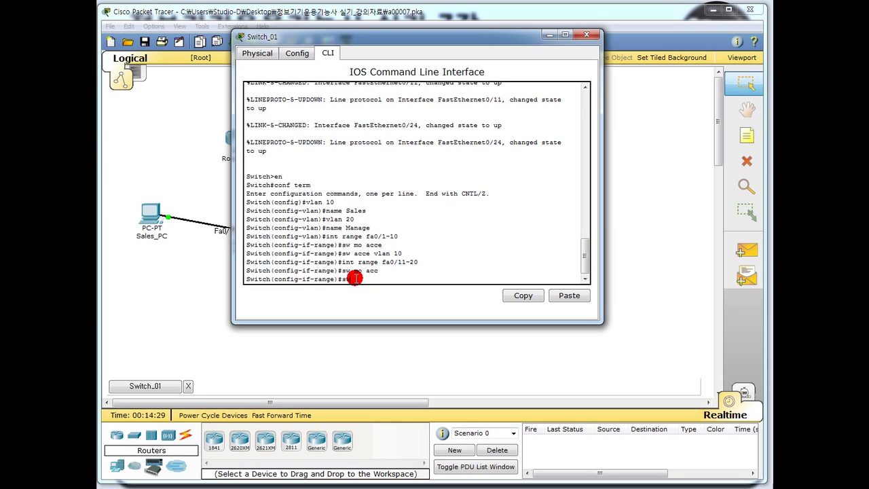
type(" acc vlan 20")
key("Return")
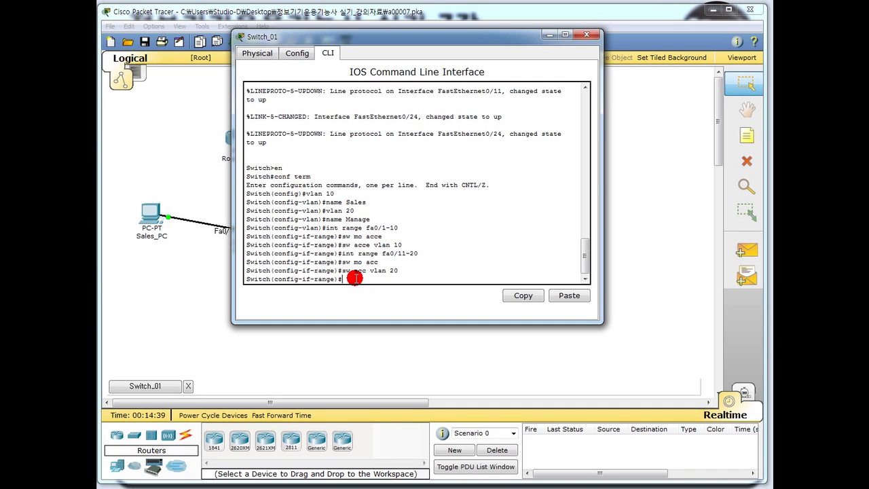
left_click_drag(380, 41, 517, 86)
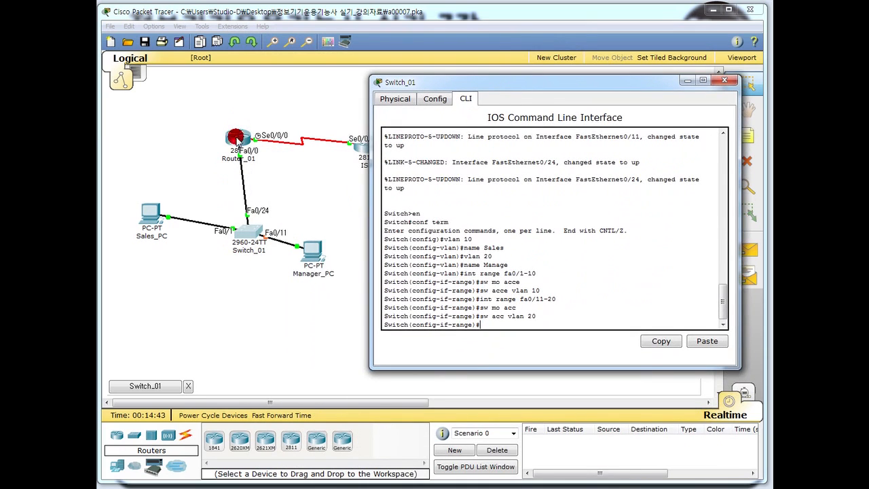
Set Switch_01's Fa0/24 to trunk mode.
left_click(493, 328)
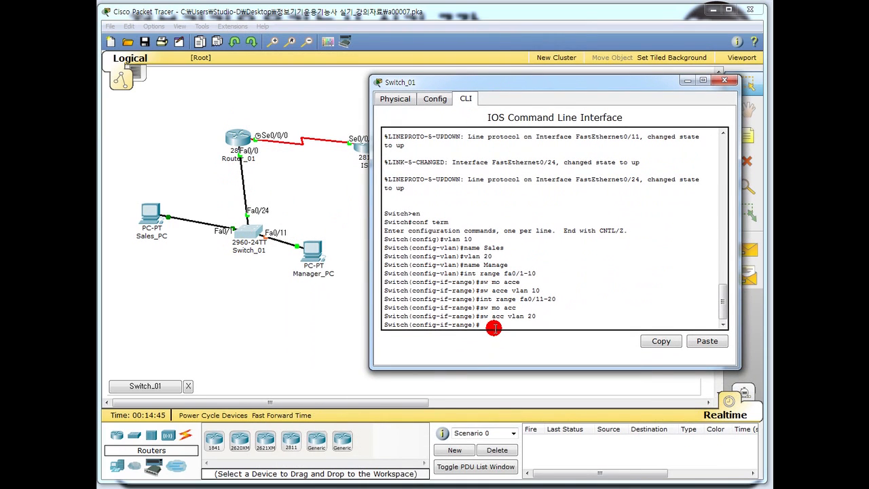
type("int fa0/24")
key("Return")
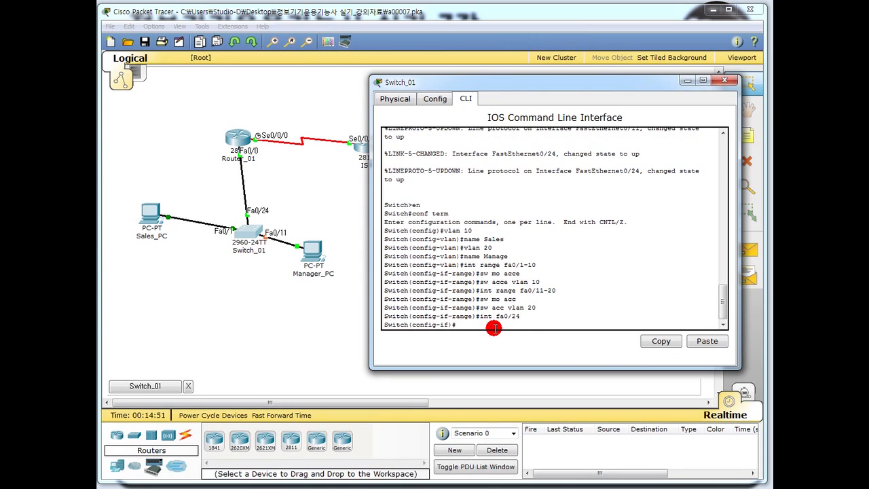
type("sw mo trunk")
key("Return")
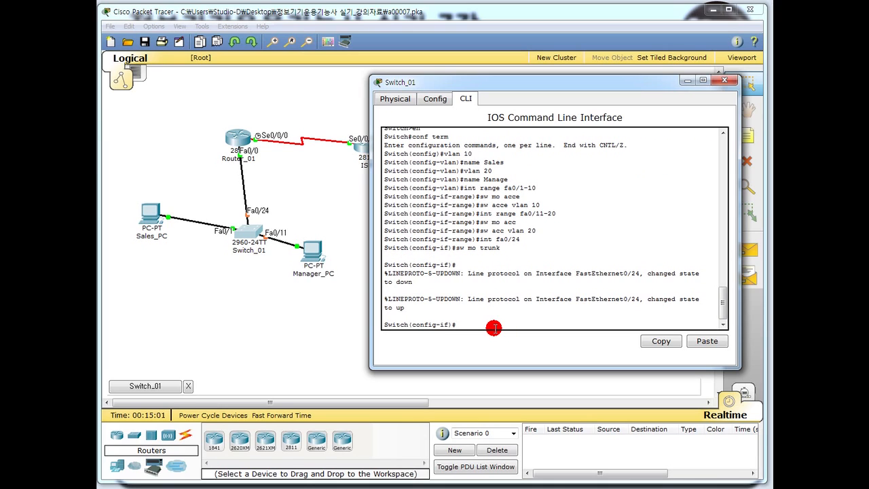
type("exit")
key("Return")
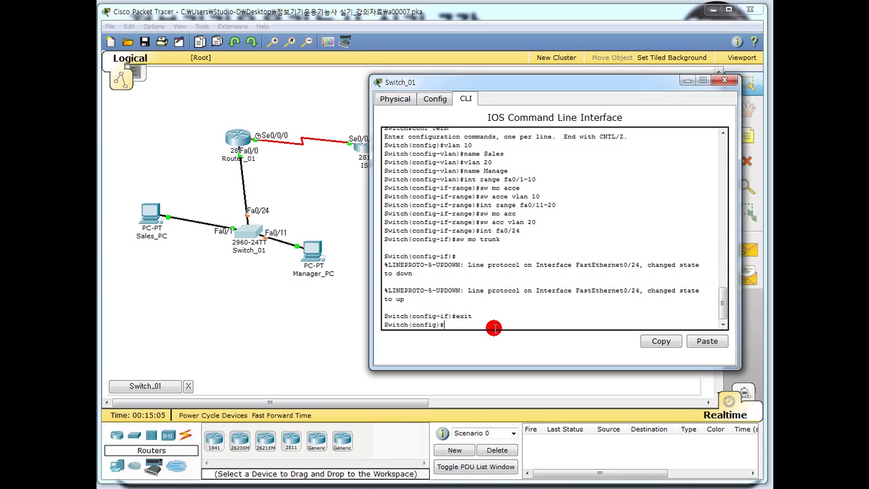
Give interface VLAN 10 address 200.100.10.2 255.255.255.128.
type("int vlan 10")
key("Return")
key("Return")
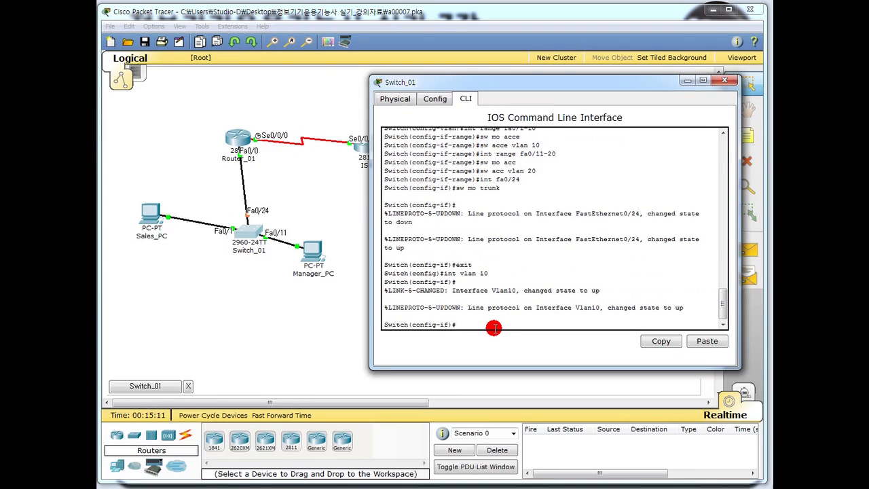
type("ip addr ")
type("100.10.2")
type(" 255.255.2")
type("55.255.128")
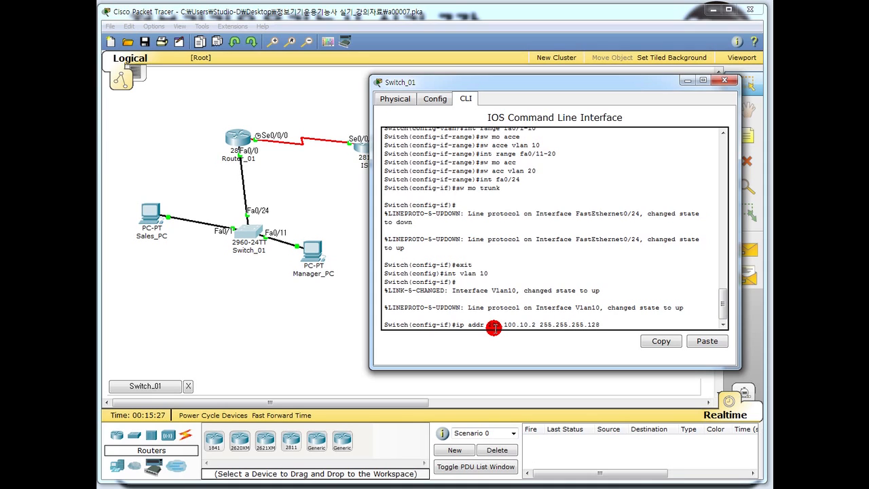
key("Return")
type("exit")
key("Return")
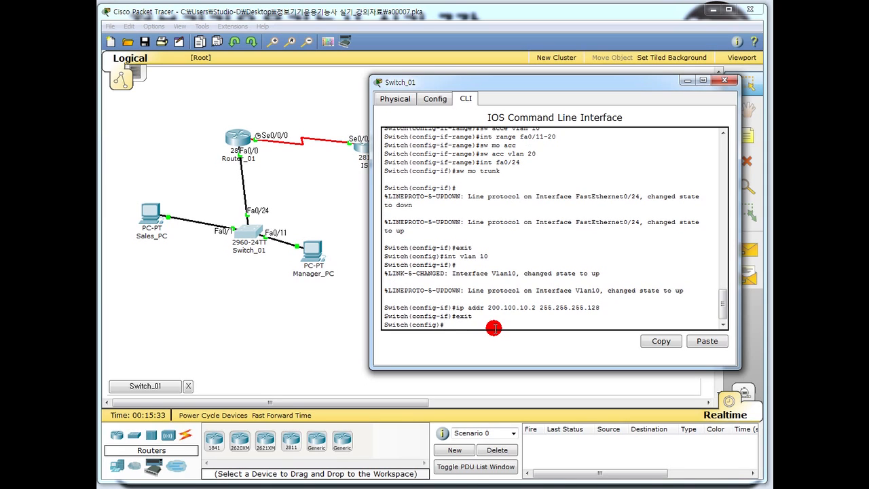
Set default gateway 200.100.10.126 and close Switch_01's window.
type("ip")
type(" dd")
type("faul")
type("t-gate")
type("way")
type("200.100.1")
type("0.126")
key("Return")
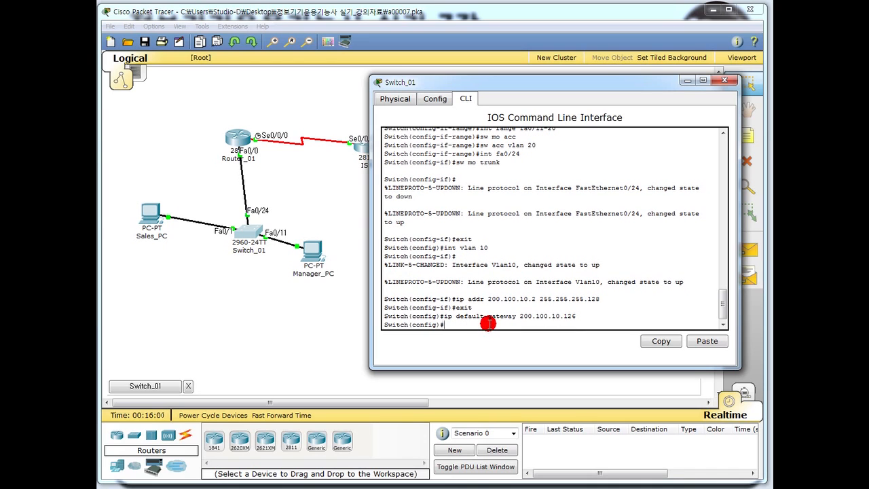
scroll(581, 237, "up", 5)
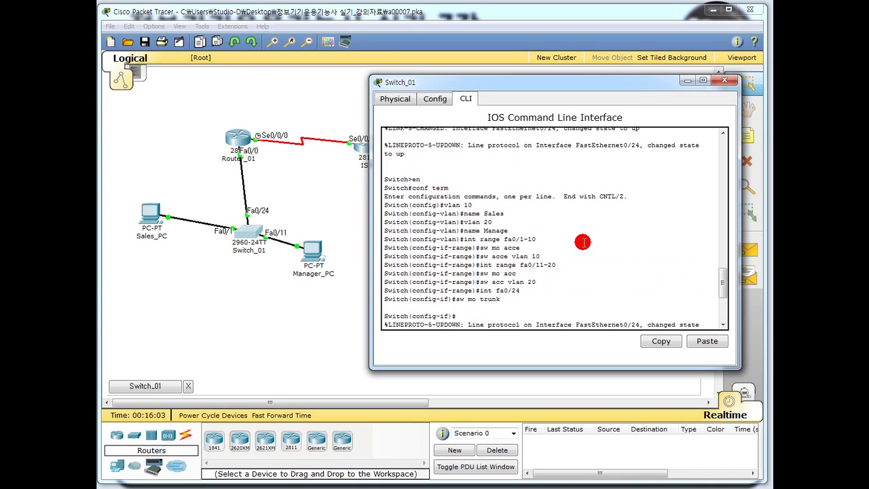
left_click(724, 80)
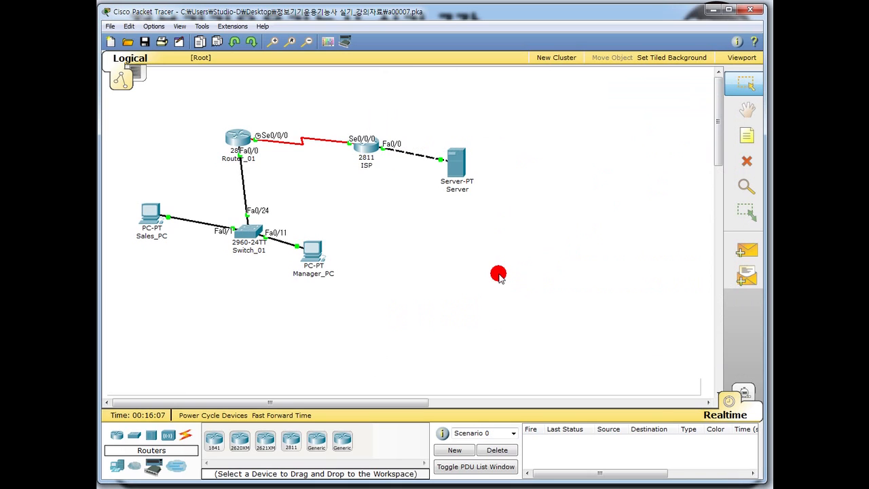
Send a simple ping from Sales_PC to Server, then delete the failed result.
left_click(747, 253)
left_click(152, 214)
left_click(456, 167)
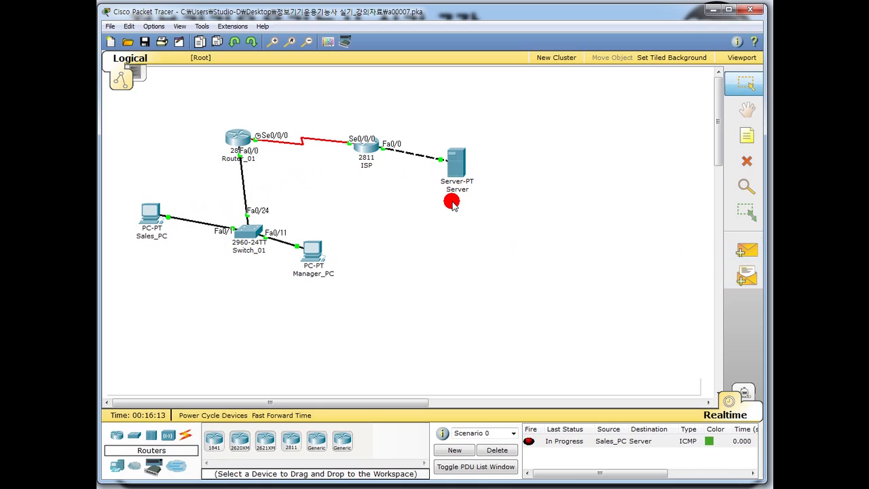
left_click(557, 443)
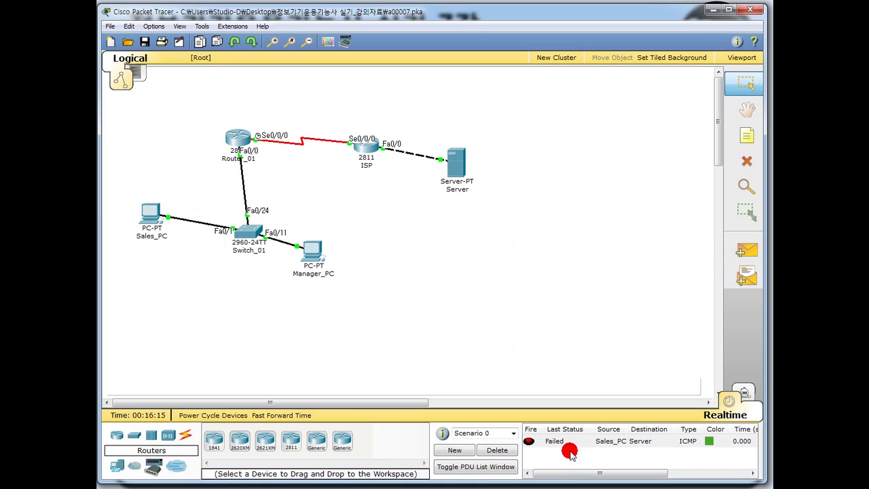
left_click(511, 452)
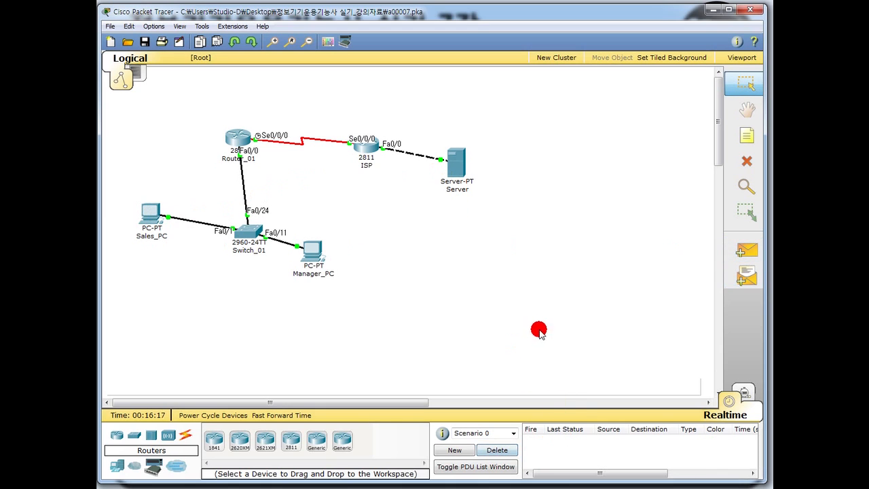
Send simple pings Manager_PC→Sales_PC, Sales_PC→Router_01 and Sales_PC→Server.
left_click(745, 251)
left_click(311, 253)
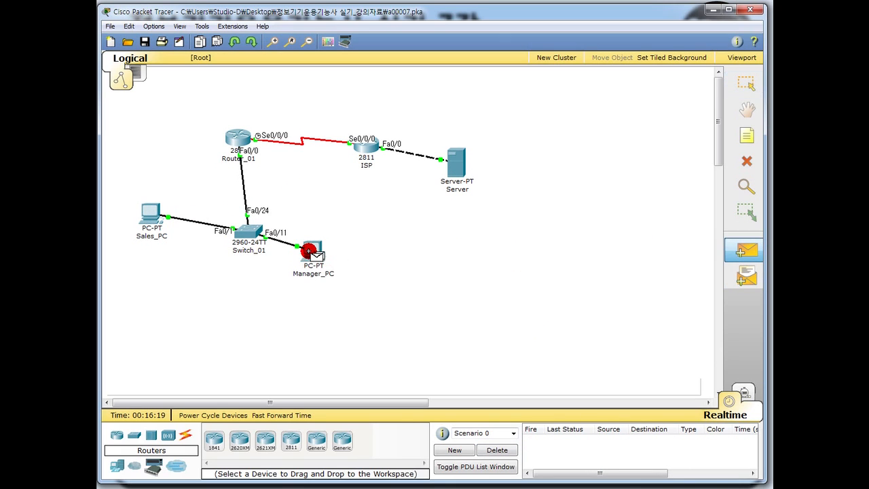
left_click(158, 225)
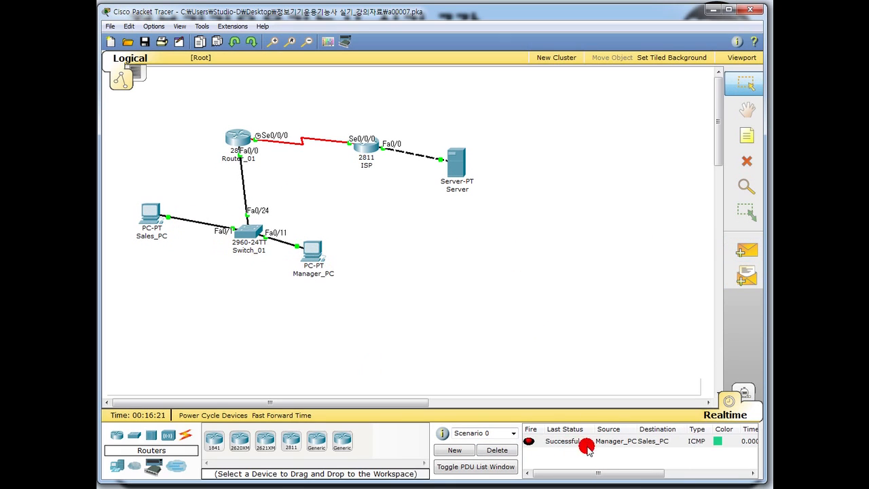
left_click(745, 250)
left_click(159, 221)
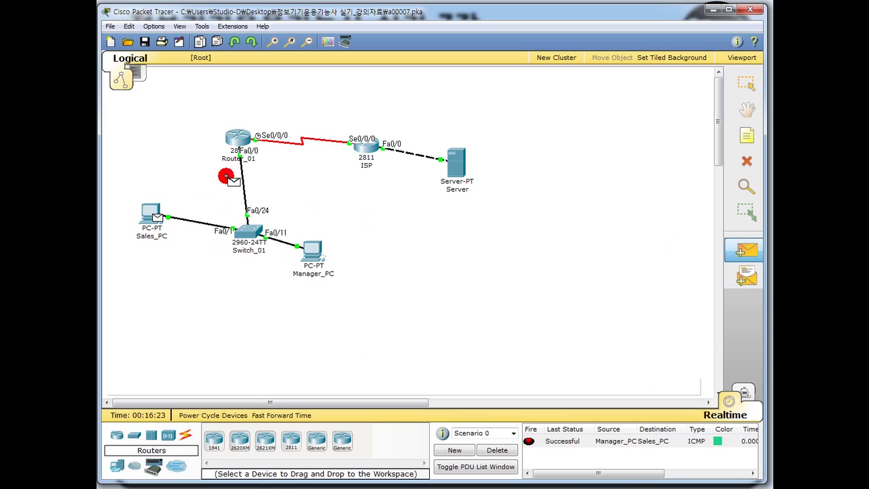
left_click(231, 141)
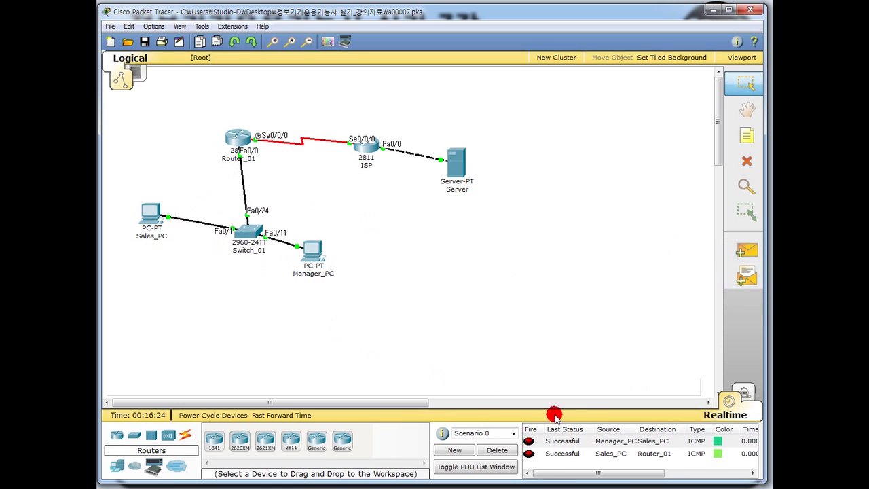
left_click(745, 250)
left_click(151, 218)
left_click(455, 162)
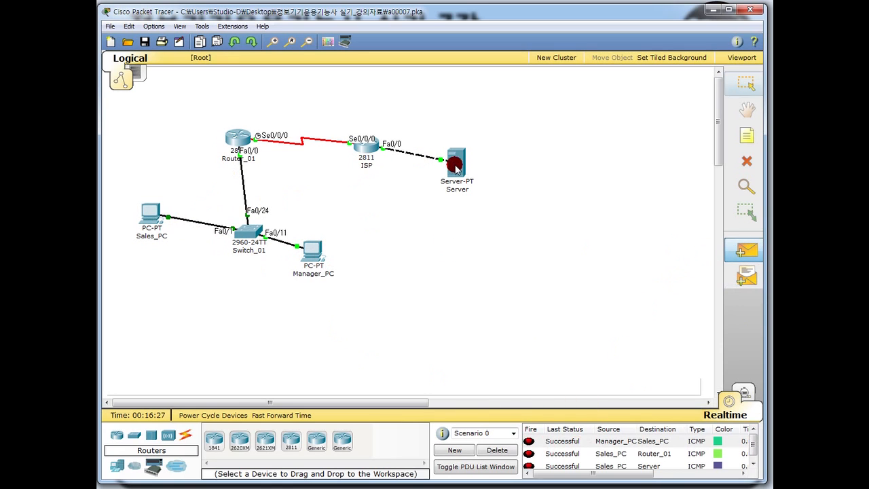
left_click_drag(753, 446, 751, 457)
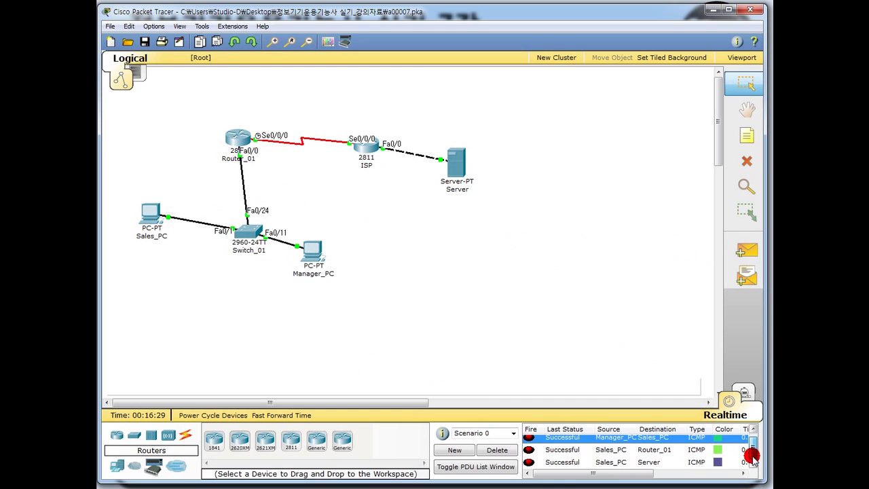
Send a simple ping from Server to Manager_PC.
left_click(745, 250)
left_click(456, 165)
left_click(311, 249)
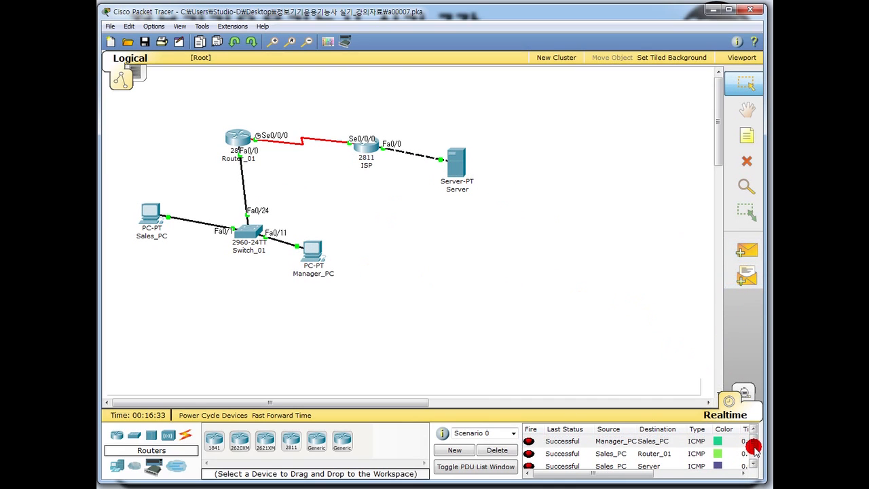
left_click_drag(752, 442, 750, 460)
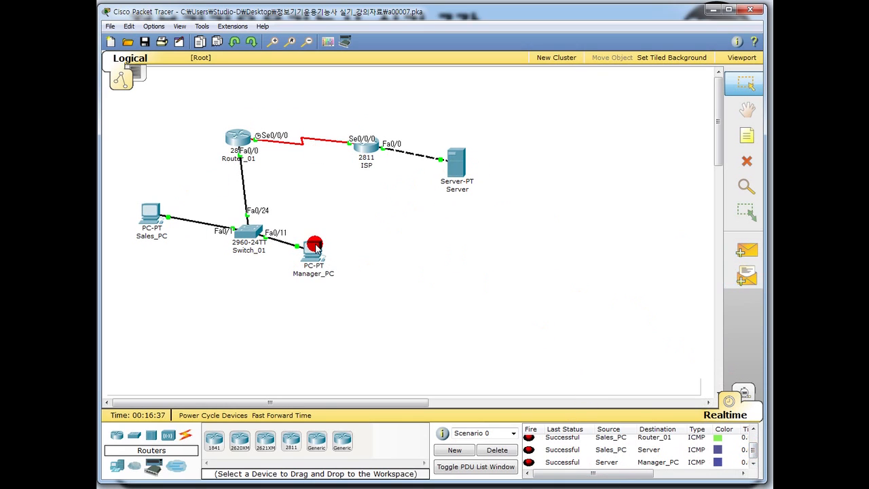
Open Sales_PC's desktop applications and centre its window.
mouse_move(317, 249)
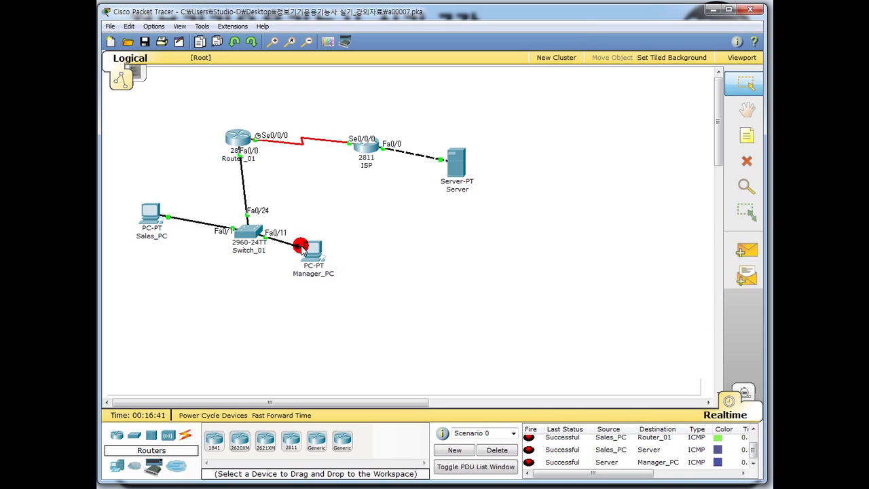
left_click(149, 215)
left_click_drag(163, 39, 444, 51)
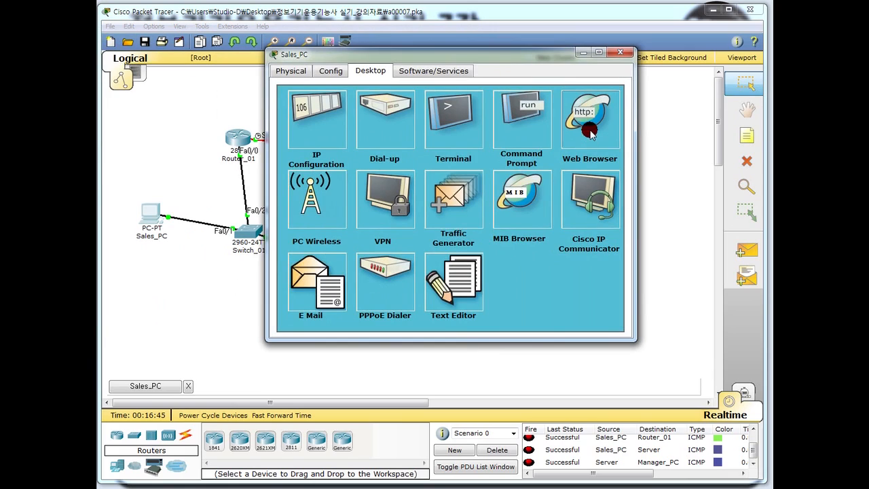
left_click(586, 132)
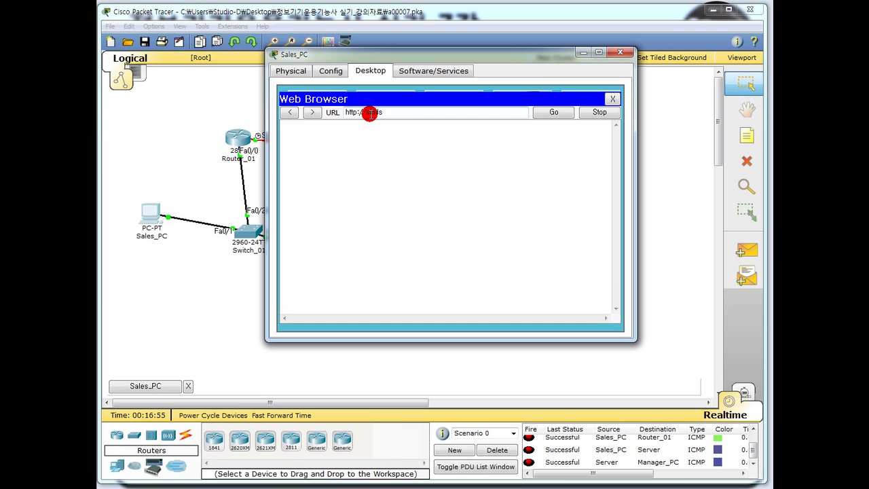
key("Return")
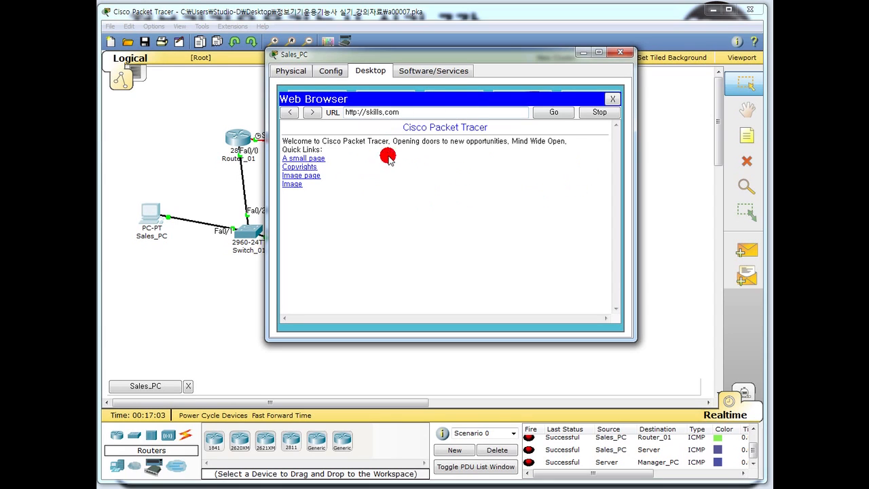
left_click(611, 99)
Close Sales_PC's window and open Manager_PC's desktop, centred on screen.
left_click(623, 58)
left_click(312, 251)
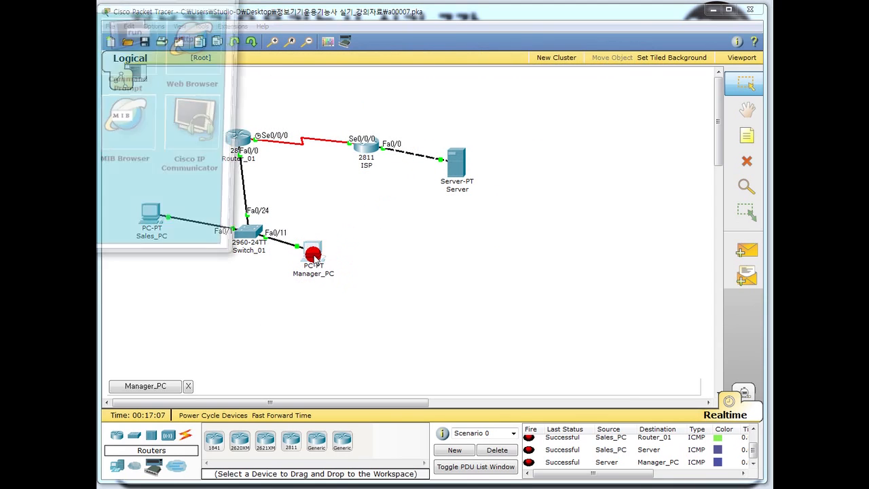
left_click(107, 8)
left_click_drag(106, 8, 430, 50)
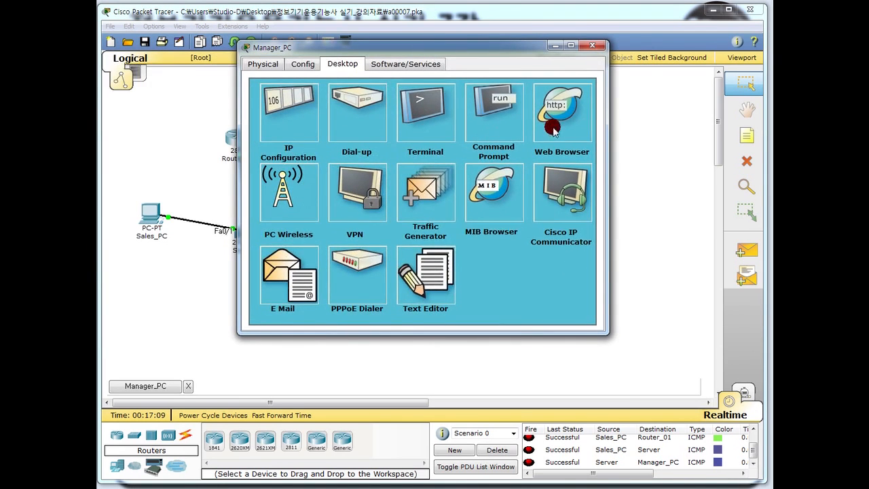
left_click(557, 126)
left_click(375, 104)
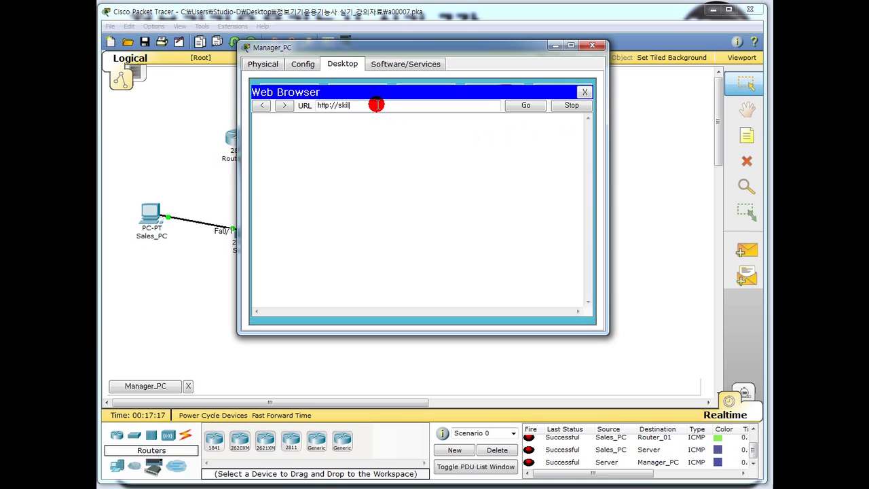
key("Return")
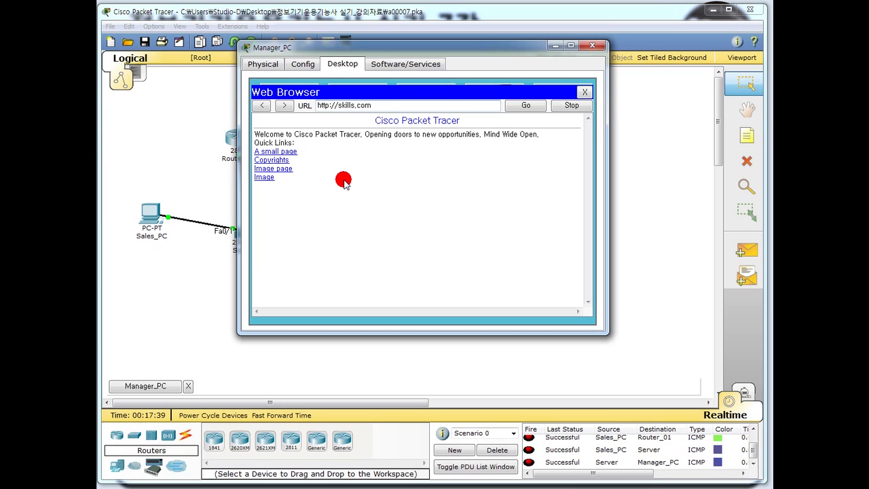
left_click(591, 46)
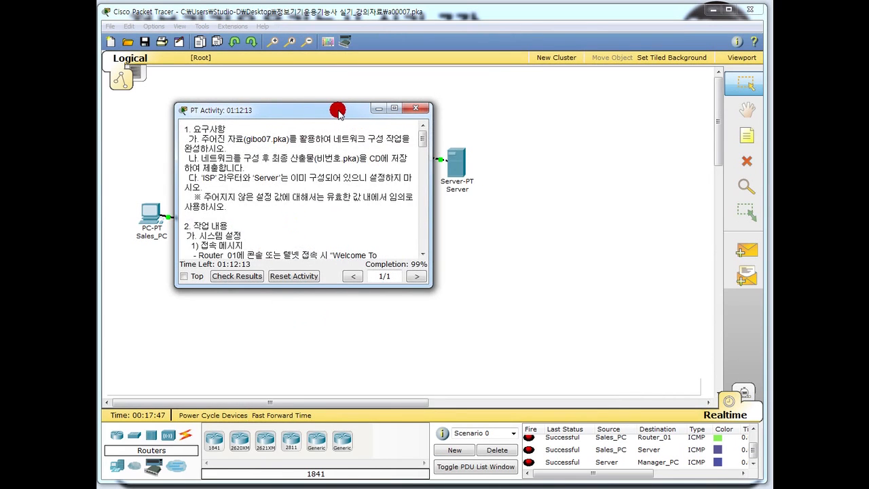
Check the activity's grading results (2709 of 2710 points) and switch to the assessment items.
left_click_drag(333, 109, 436, 50)
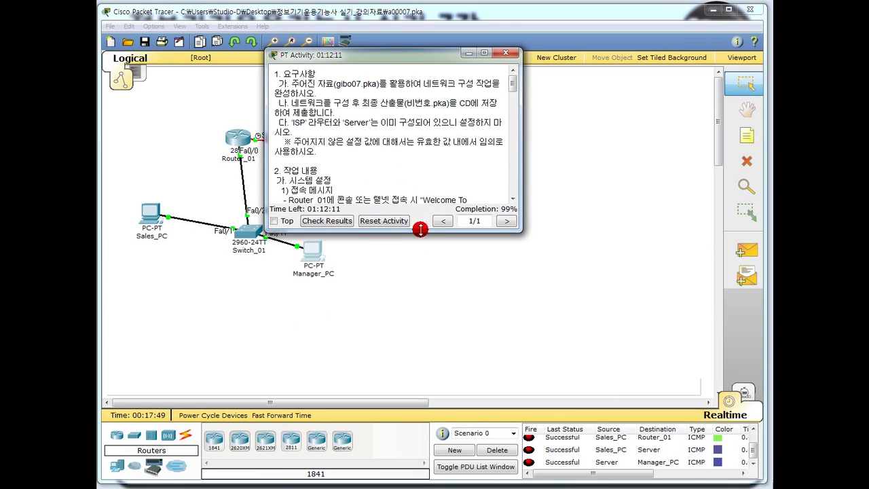
left_click(329, 221)
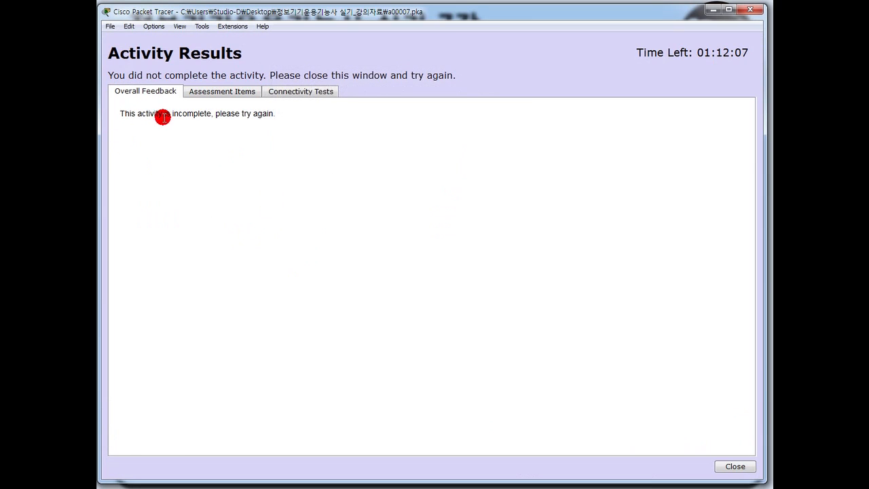
left_click(238, 92)
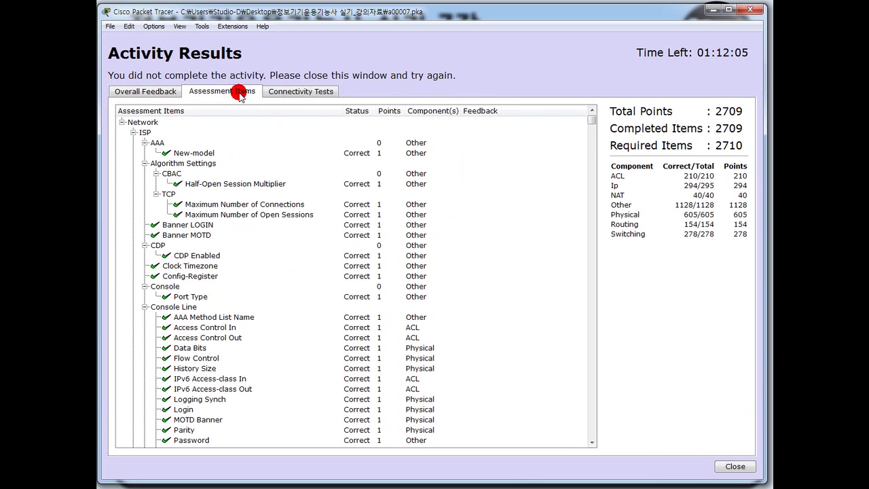
Scroll down through the assessment item breakdown.
left_click(473, 245)
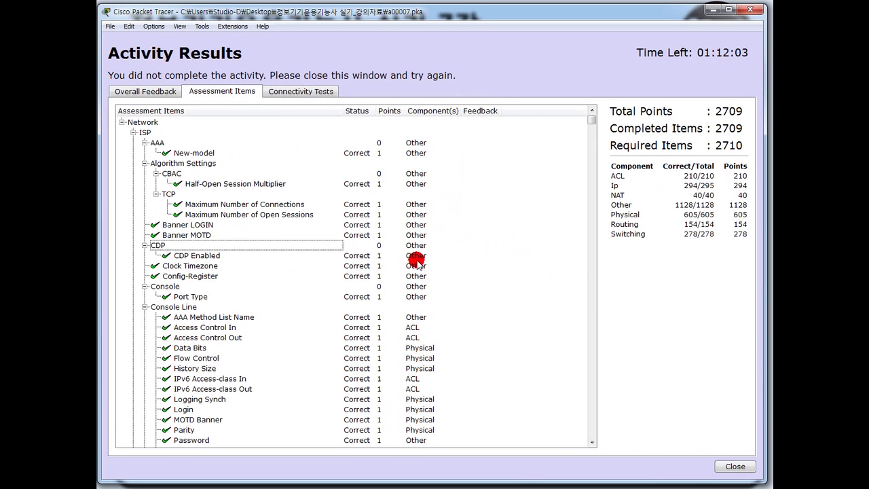
scroll(421, 258, "down", 20)
scroll(418, 281, "down", 20)
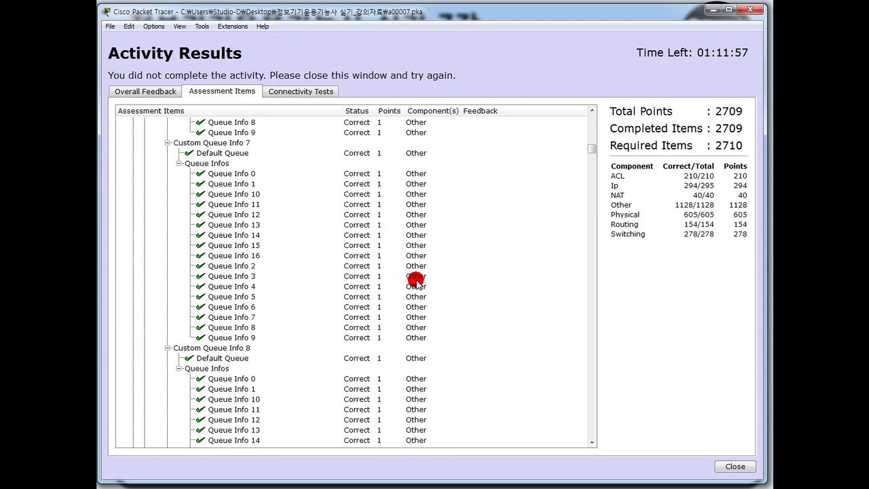
scroll(416, 281, "down", 20)
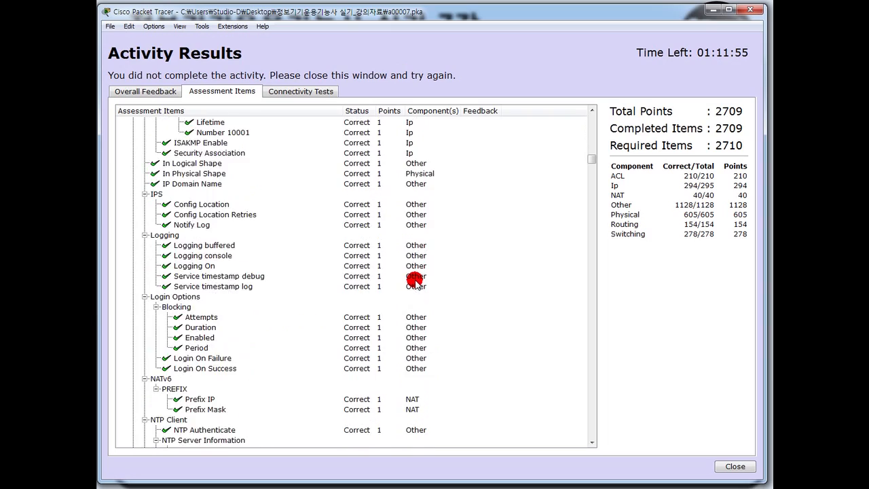
scroll(415, 281, "down", 11)
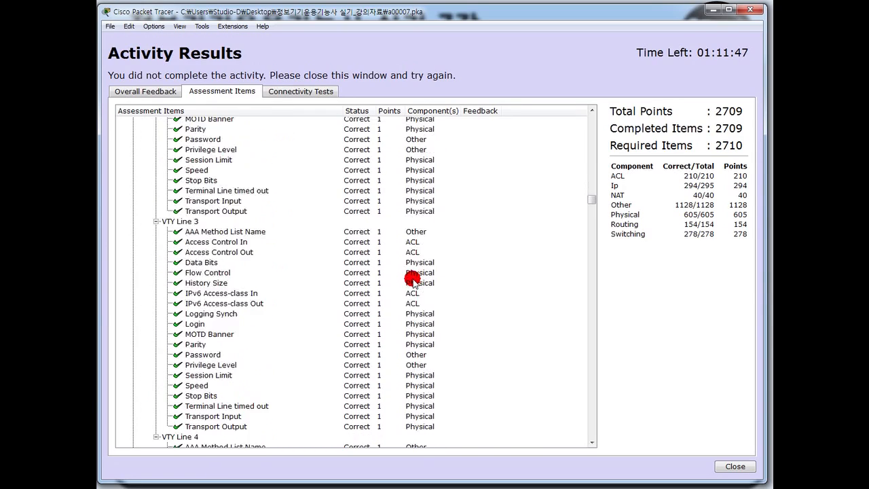
scroll(412, 279, "down", 4)
scroll(411, 278, "down", 20)
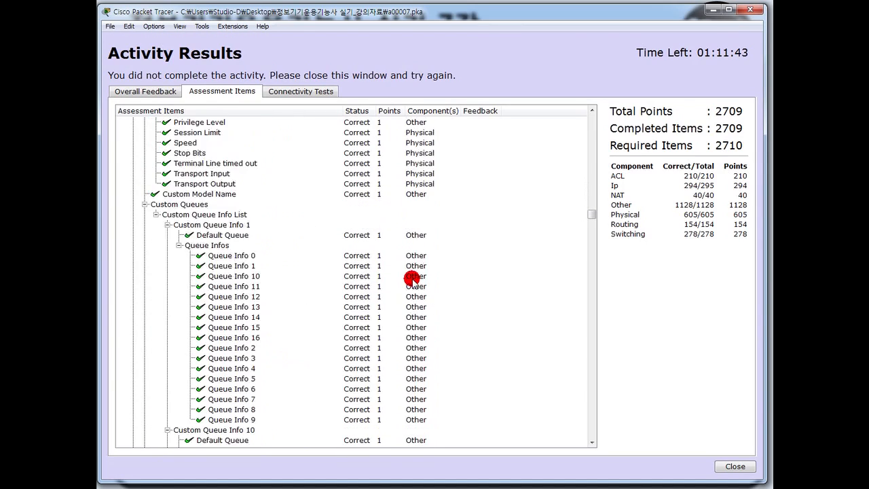
scroll(412, 280, "down", 6)
left_click_drag(588, 224, 597, 314)
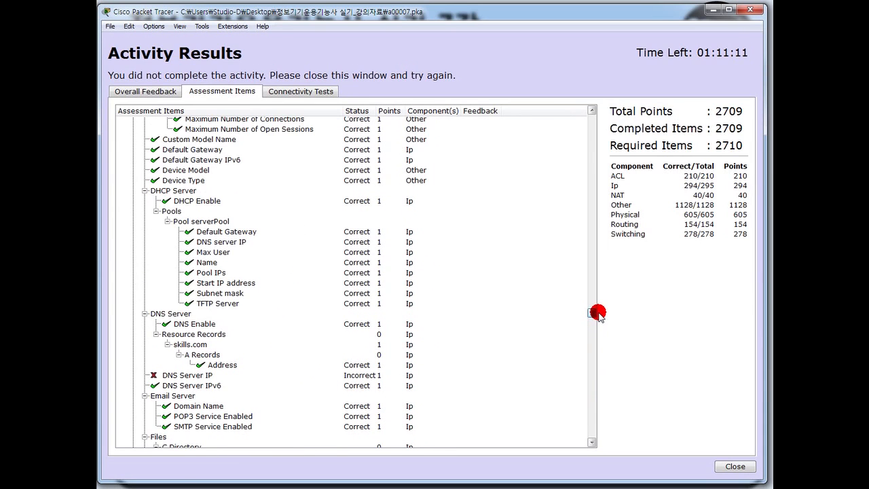
Select the Server's DNS Server IP item, the only one marked Incorrect.
left_click(202, 375)
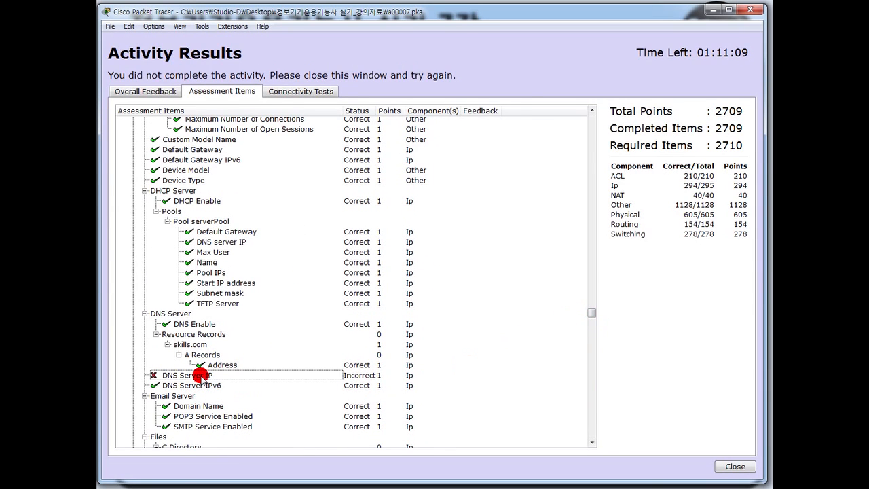
scroll(213, 377, "up", 1)
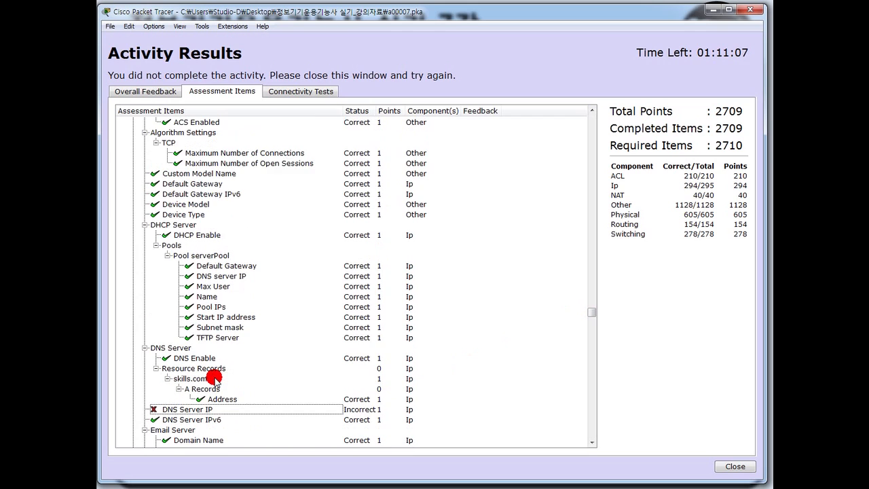
scroll(203, 405, "up", 1)
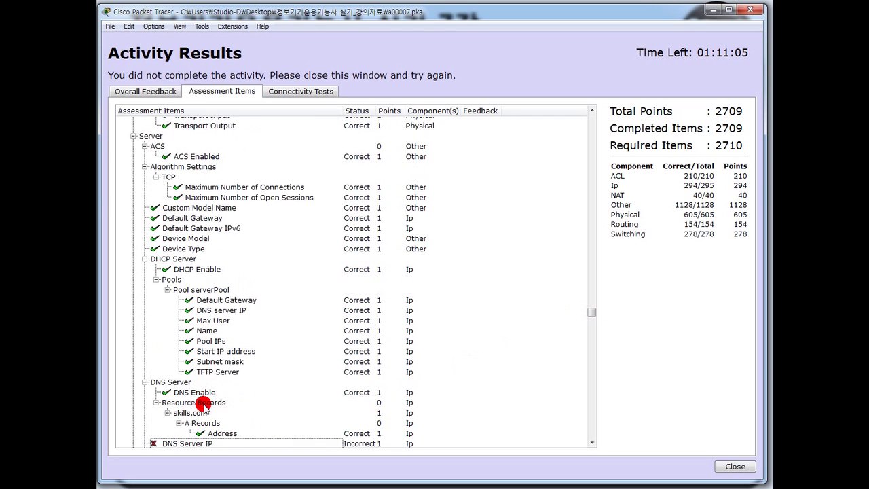
scroll(203, 405, "down", 1)
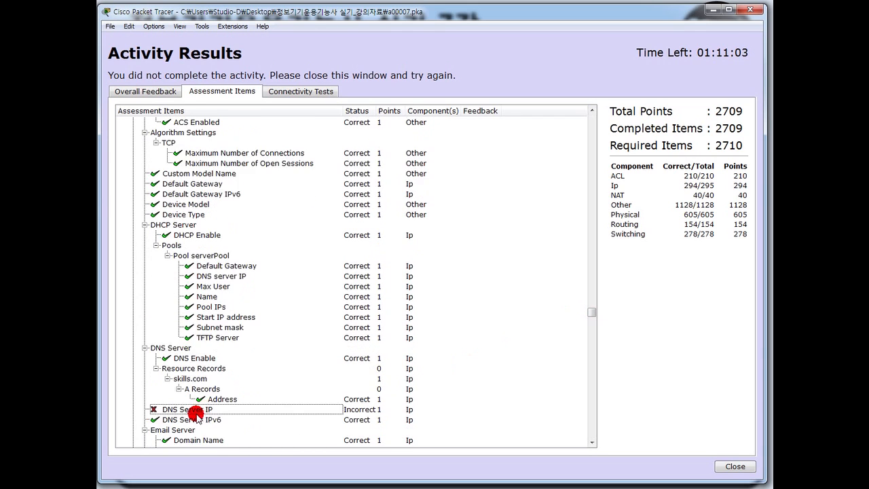
scroll(161, 272, "up", 2)
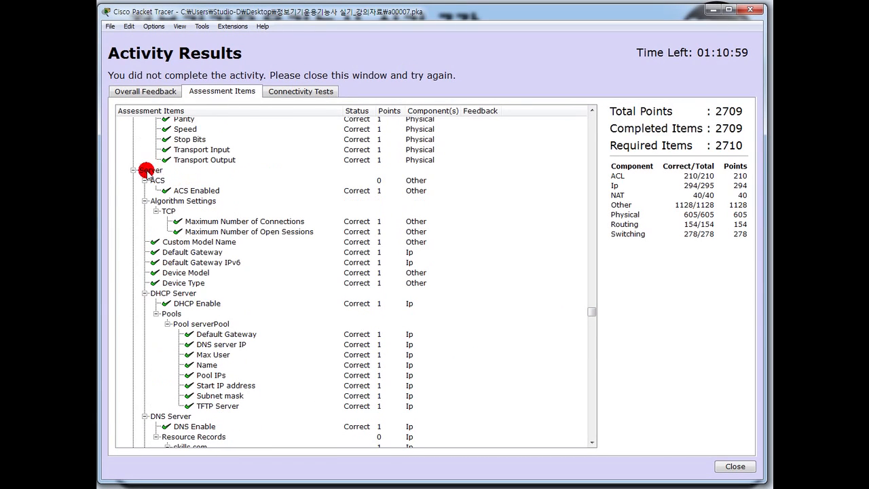
scroll(162, 394, "down", 2)
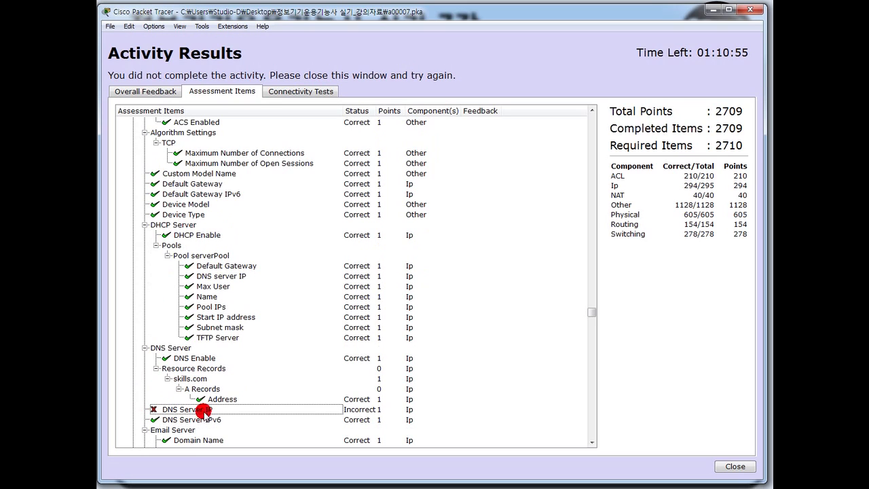
Close Activity Results, hide the instructions window, and dismiss the Server's Interface Locked notice.
left_click(748, 11)
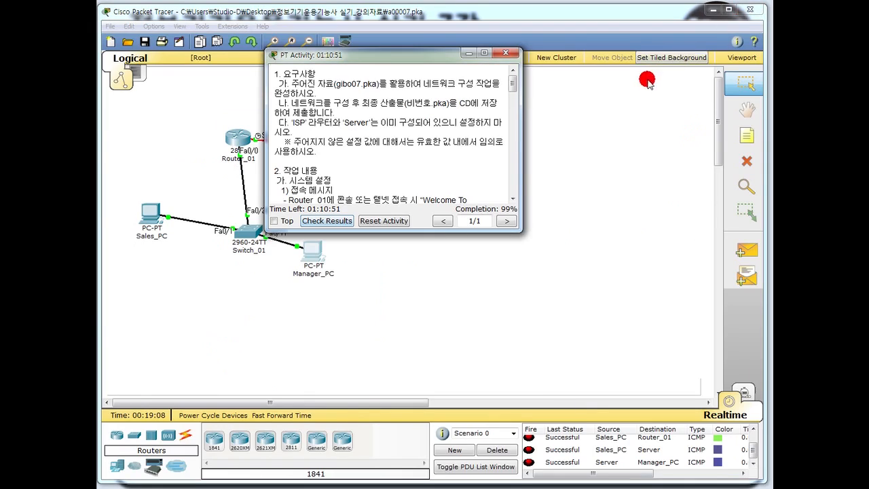
left_click(463, 53)
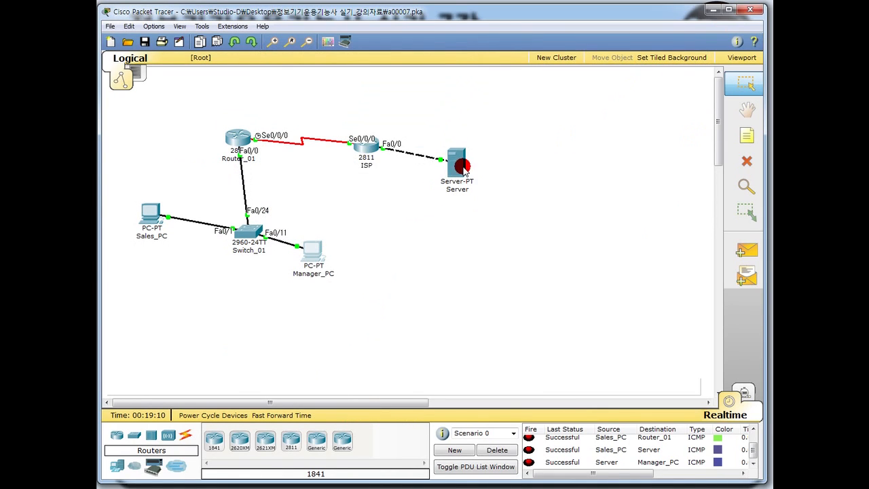
left_click(454, 163)
left_click(430, 260)
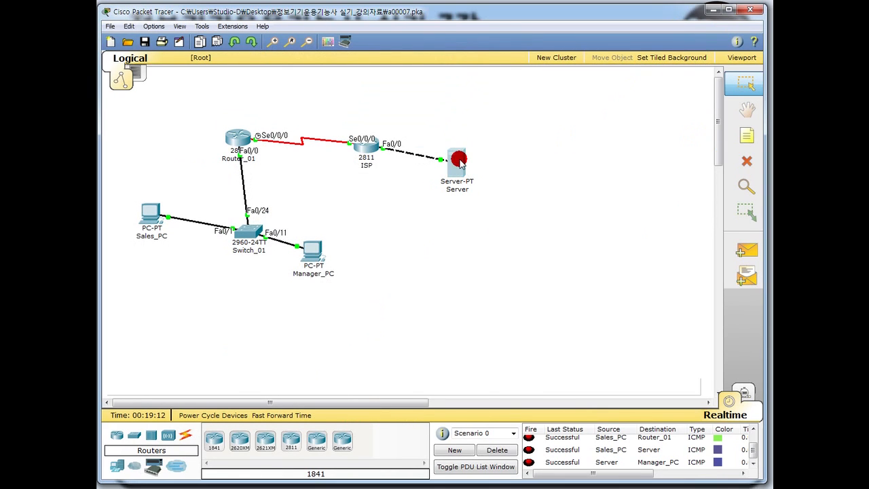